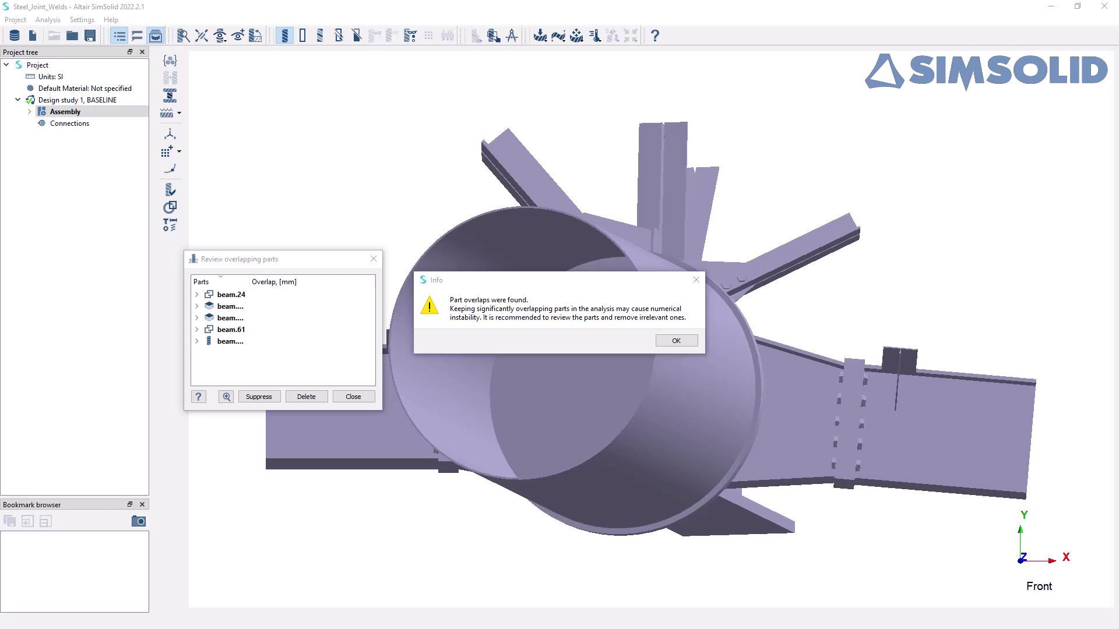
# Dismiss the part-overlap warning, then move and widen the Review overlapping parts list
pyautogui.click(680, 344)
pyautogui.moveTo(230, 262); pyautogui.dragTo(335, 194)
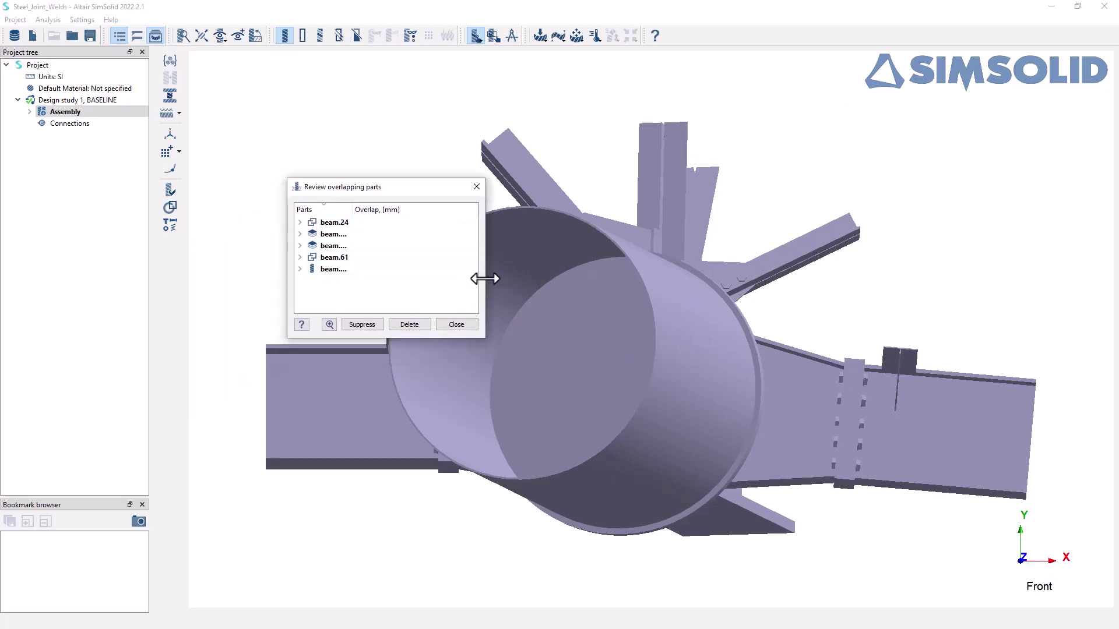
pyautogui.moveTo(484, 277); pyautogui.dragTo(544, 277)
# Expand beam.24, beam.61 and the other overlap entries and widen the Parts column
pyautogui.click(299, 222)
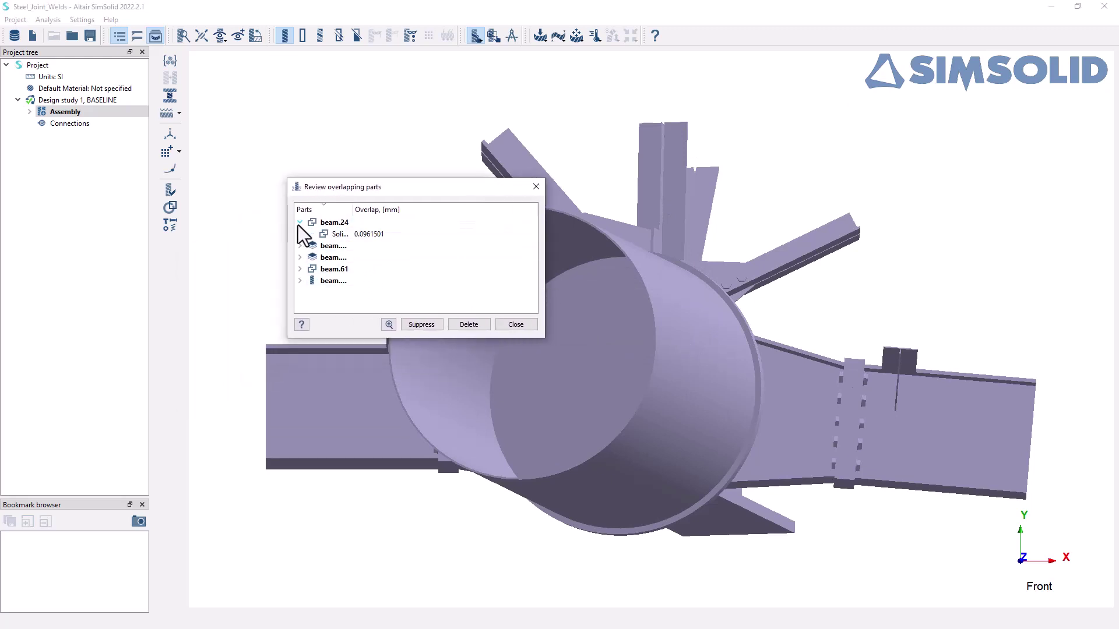
pyautogui.click(299, 245)
pyautogui.click(300, 269)
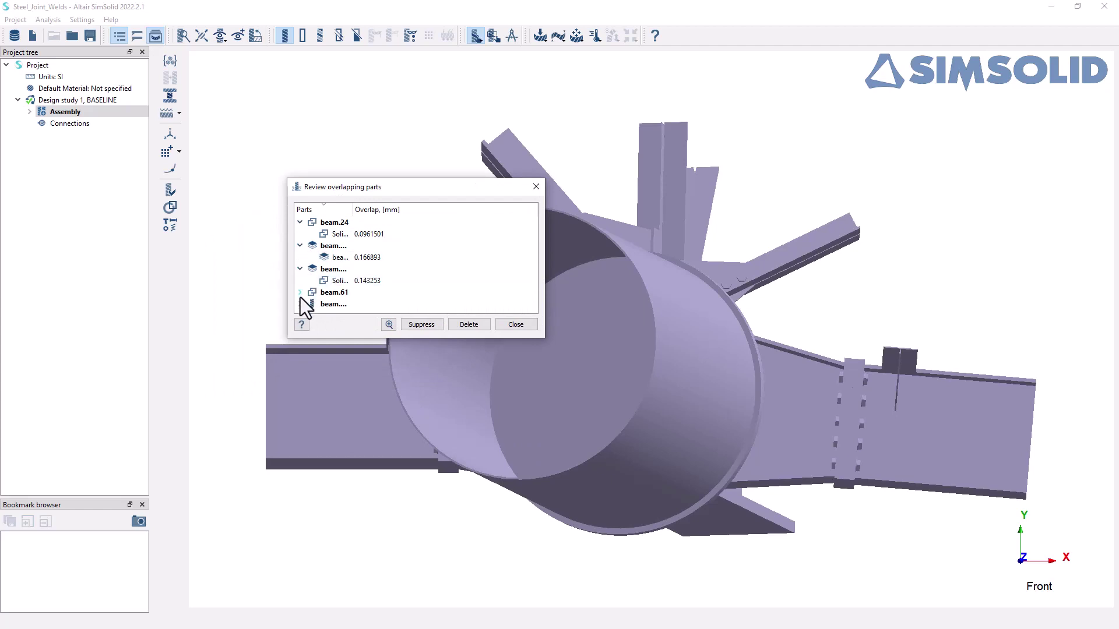
pyautogui.click(300, 292)
pyautogui.scroll(-1, 330, 274)
pyautogui.scroll(1, 332, 269)
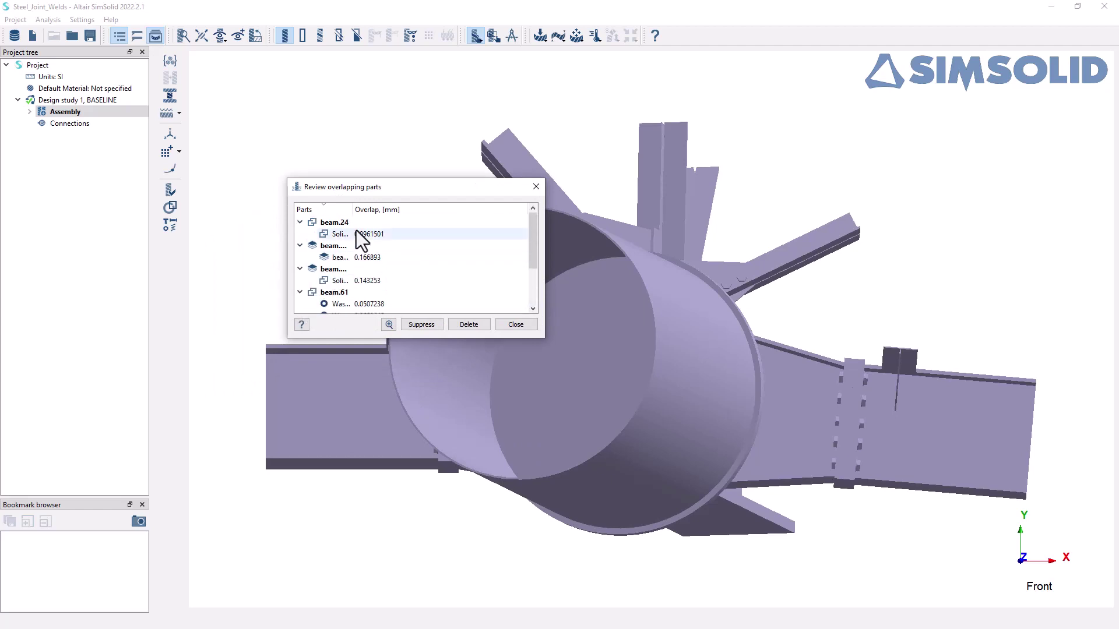
pyautogui.moveTo(393, 179); pyautogui.dragTo(400, 117)
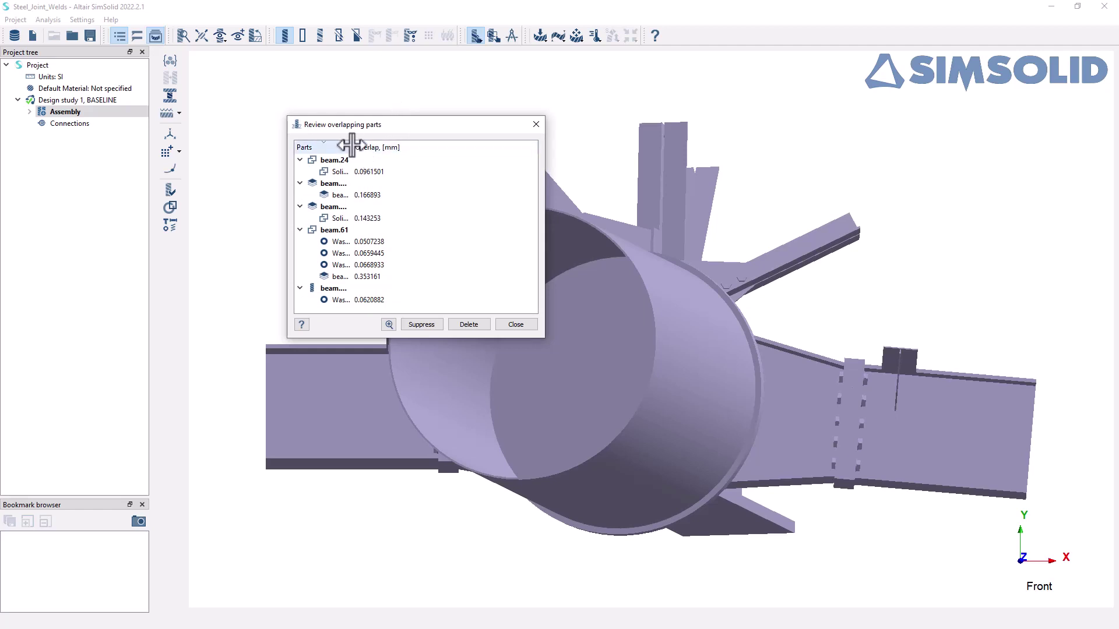
pyautogui.moveTo(352, 147); pyautogui.dragTo(398, 150)
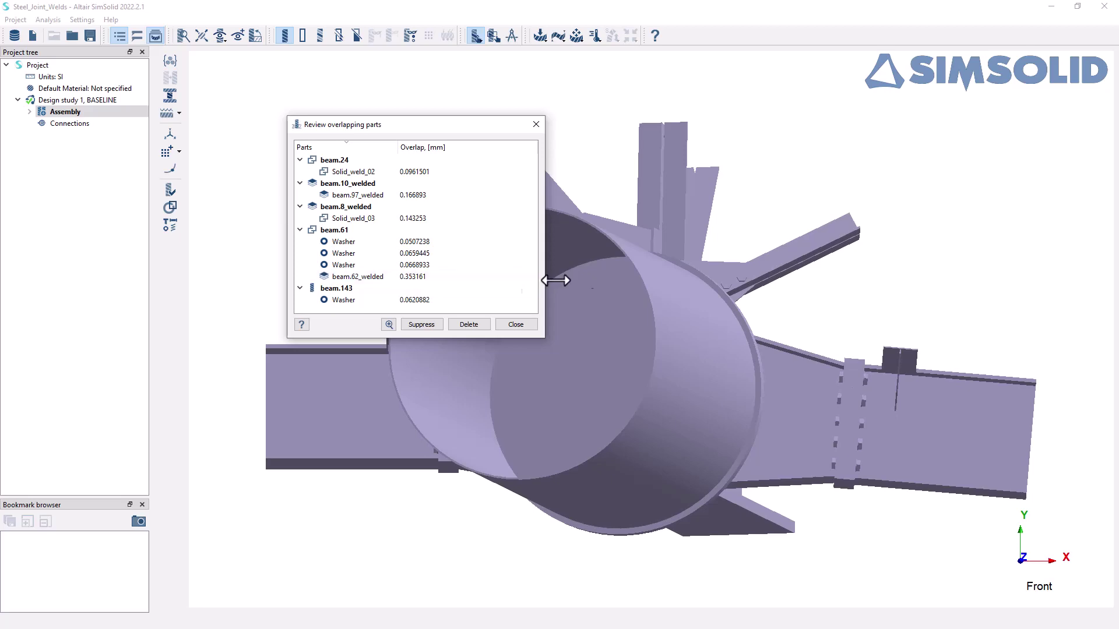
# Zoom to Solid_weld_02, which overlaps beam.24, and view it among transparent parts from several sides
pyautogui.moveTo(453, 442); pyautogui.dragTo(870, 369)
pyautogui.scroll(-2, 869, 370)
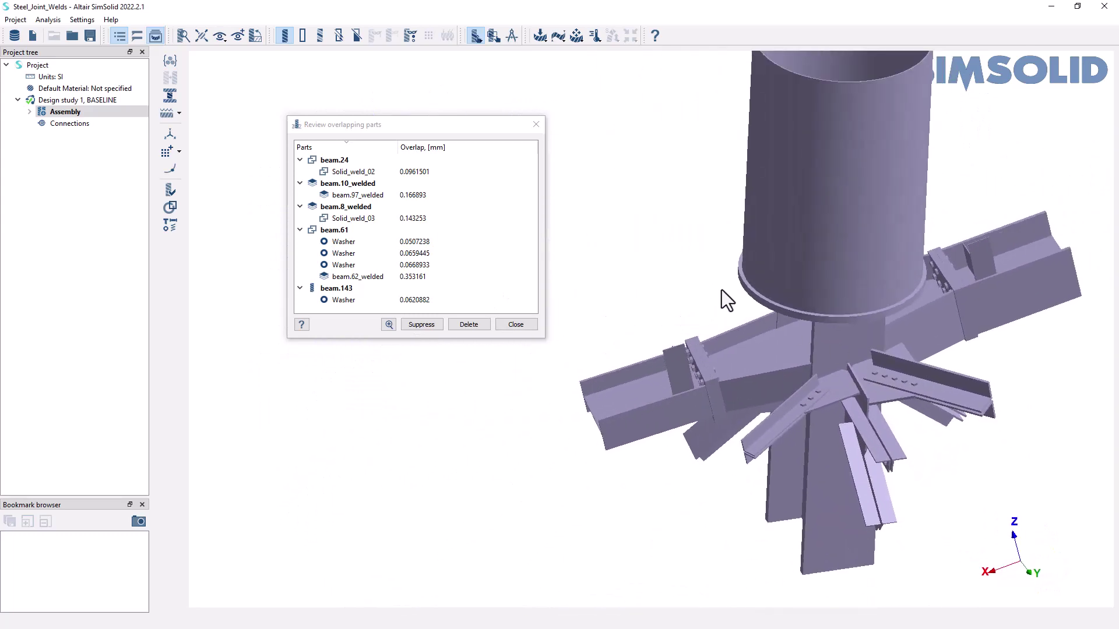
pyautogui.click(348, 175)
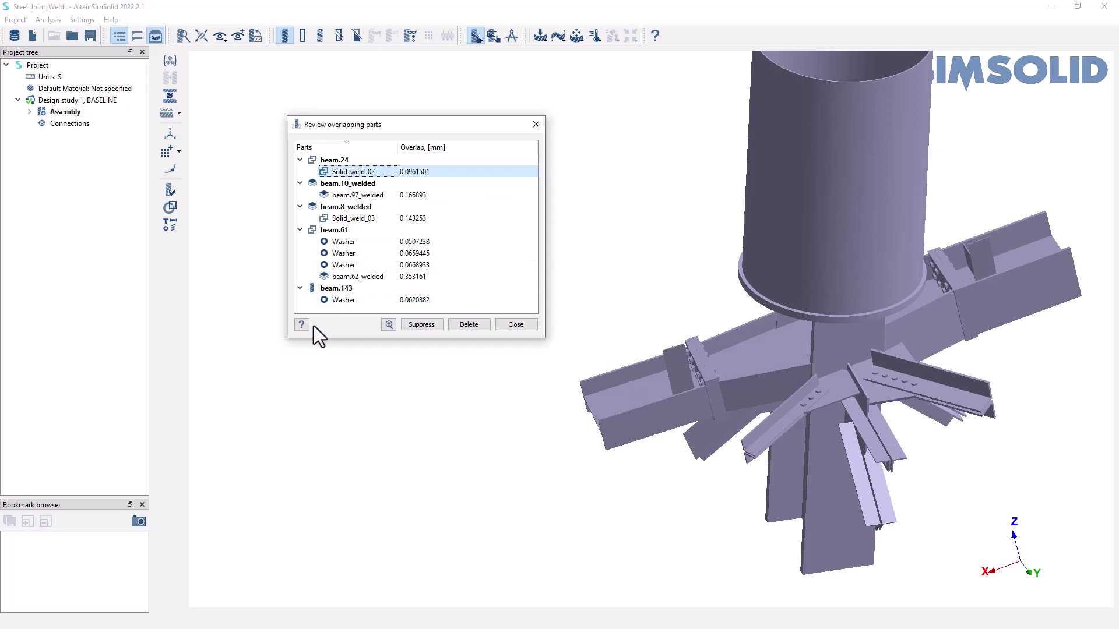
pyautogui.click(386, 325)
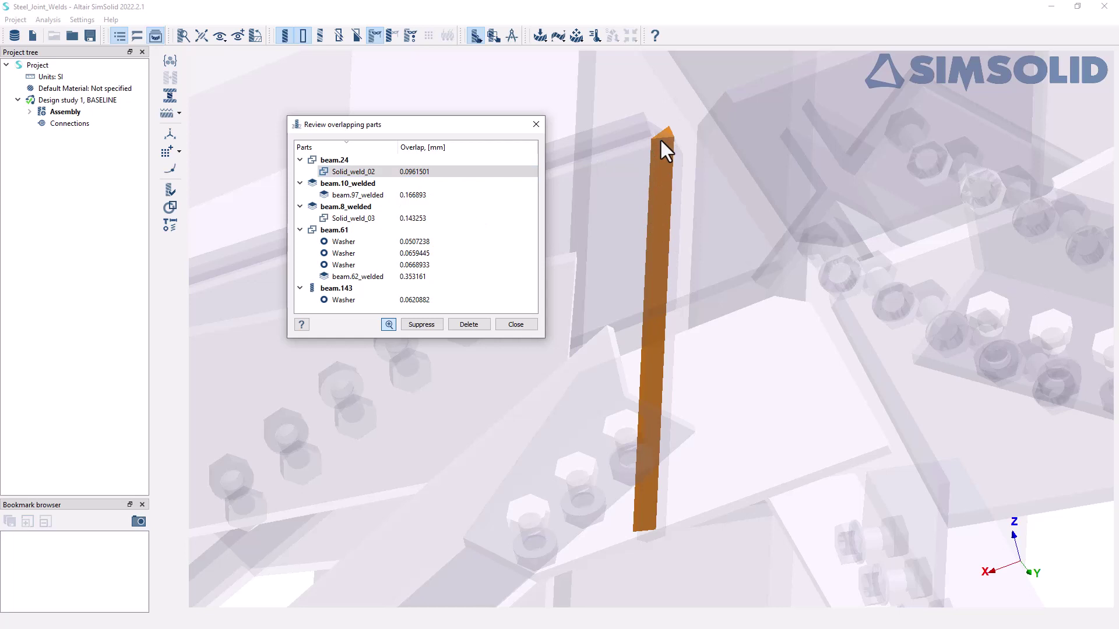
pyautogui.scroll(-5, 671, 278)
pyautogui.scroll(-4, 677, 284)
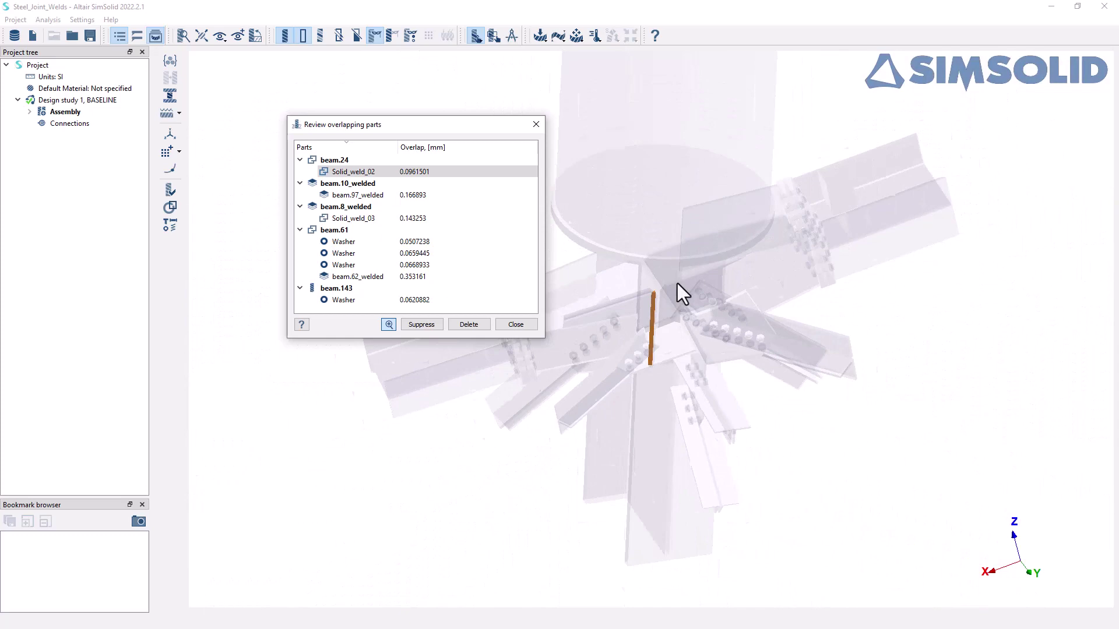
pyautogui.moveTo(725, 369)
pyautogui.mouseDown()
pyautogui.moveTo(666, 327)
pyautogui.moveTo(618, 398)
pyautogui.moveTo(714, 389)
pyautogui.mouseUp()
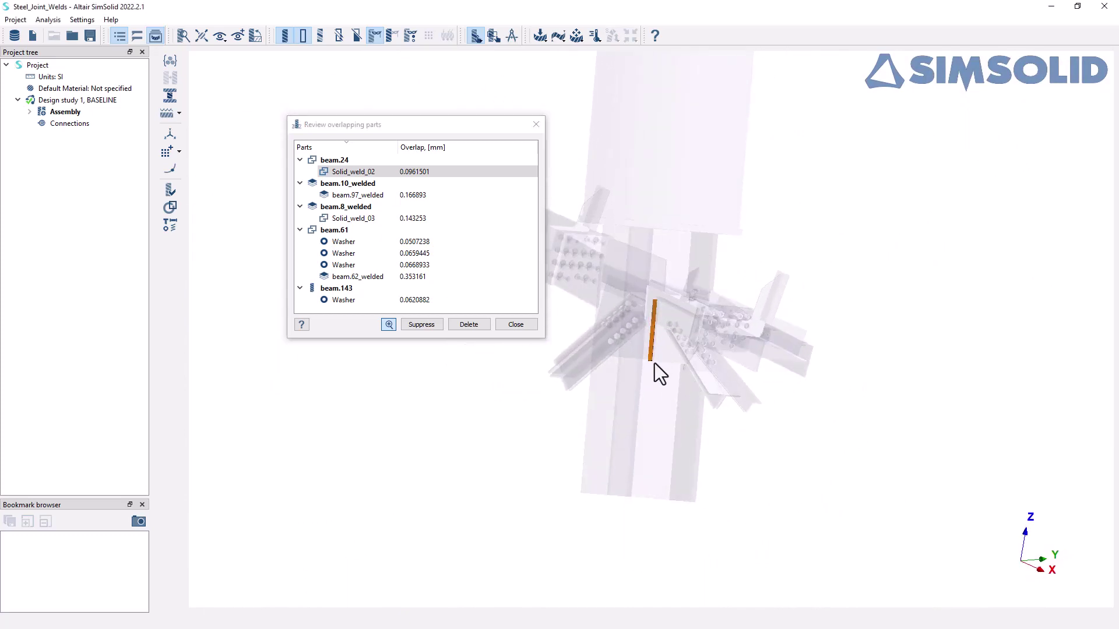
# Close the overlap review and dismiss Automatic connections without applying, leaving the assembly solid
pyautogui.click(526, 323)
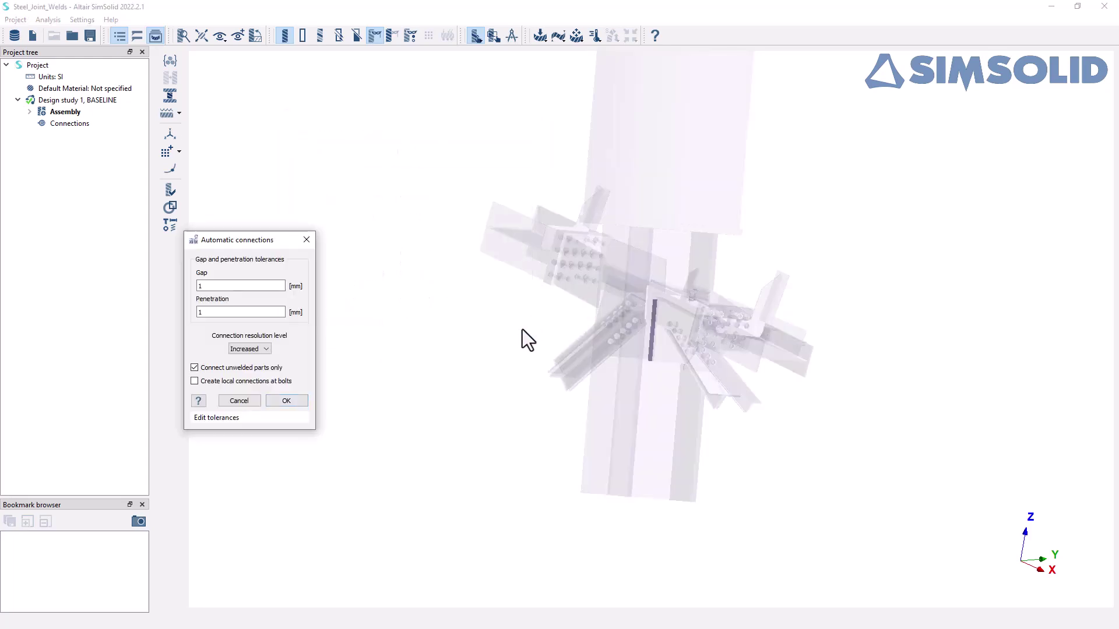
pyautogui.moveTo(282, 243); pyautogui.dragTo(474, 174)
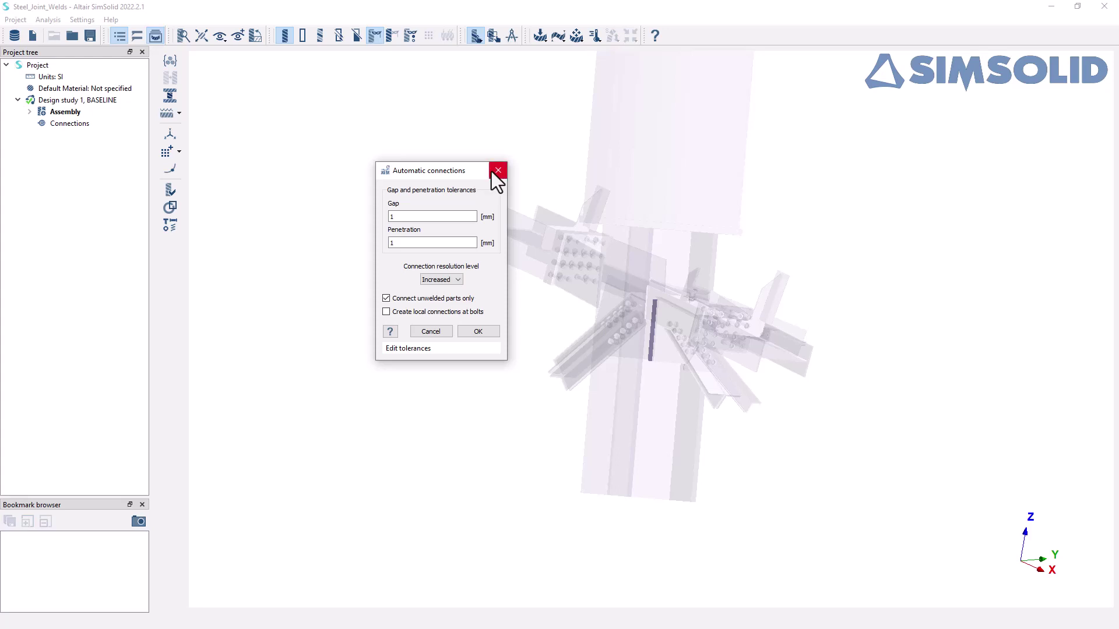
pyautogui.click(498, 171)
pyautogui.moveTo(849, 362); pyautogui.dragTo(633, 366)
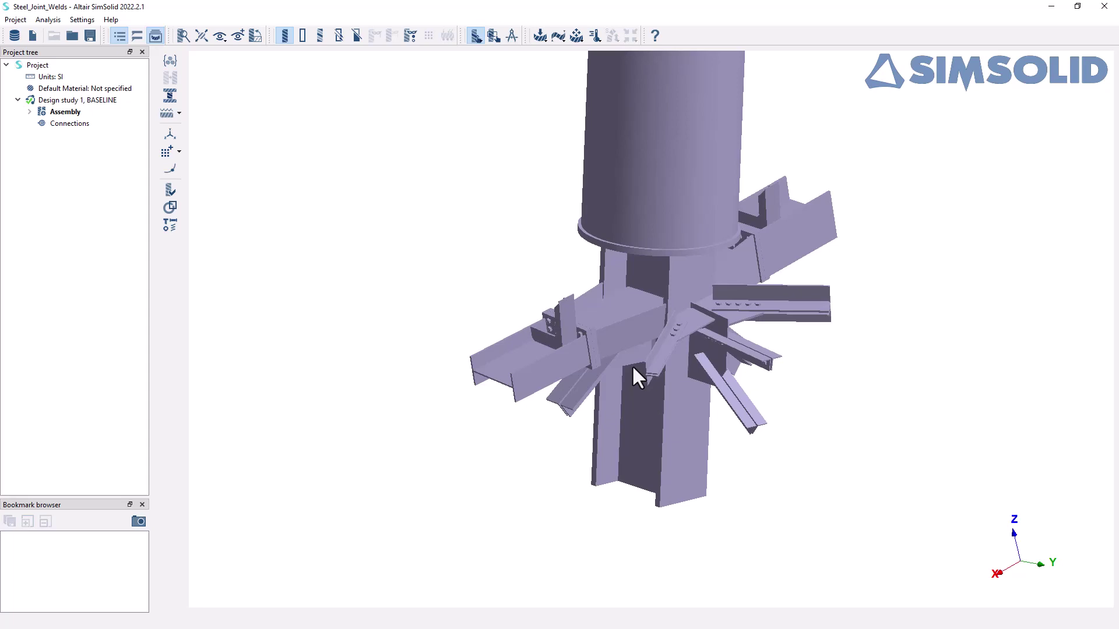
# Start new seam welds under Connections with section size 6 mm and minimum length 20 mm
pyautogui.click(76, 126)
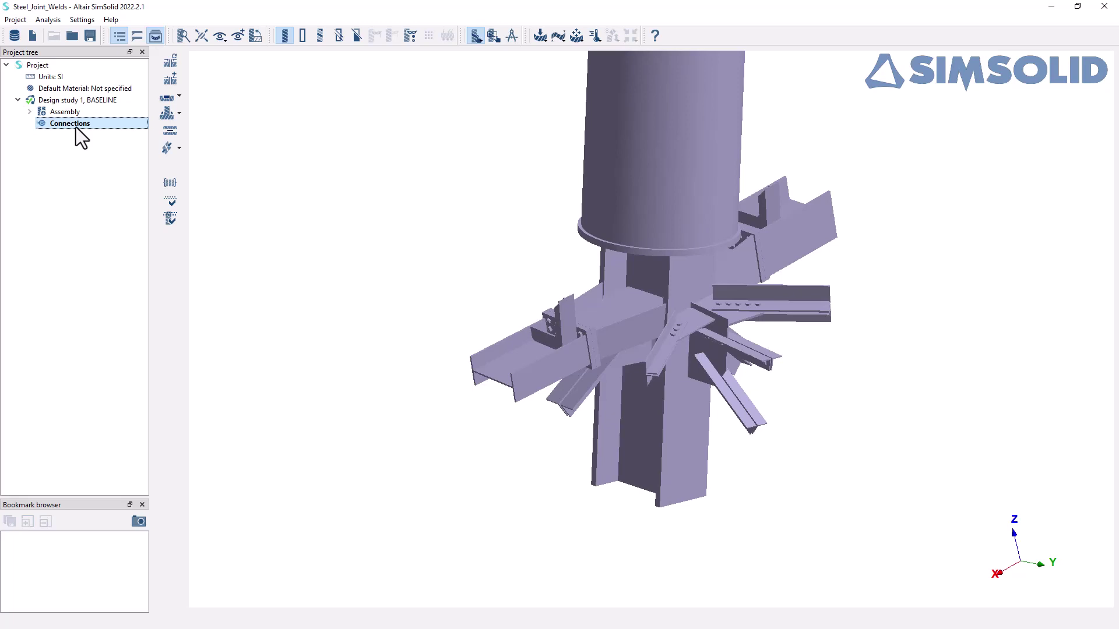
pyautogui.click(179, 113)
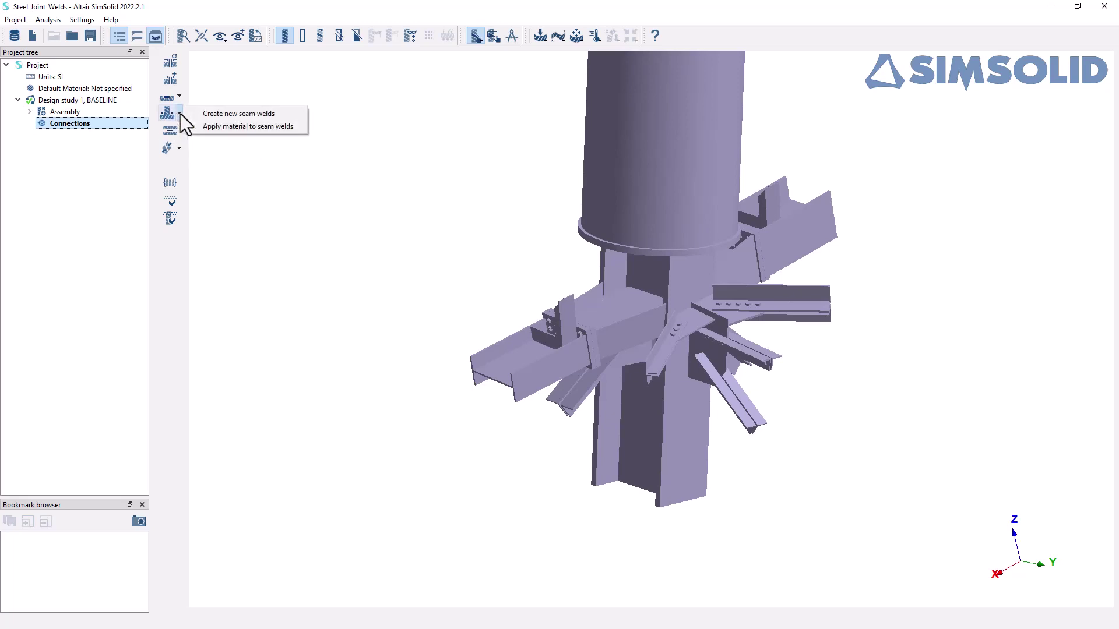
pyautogui.click(221, 116)
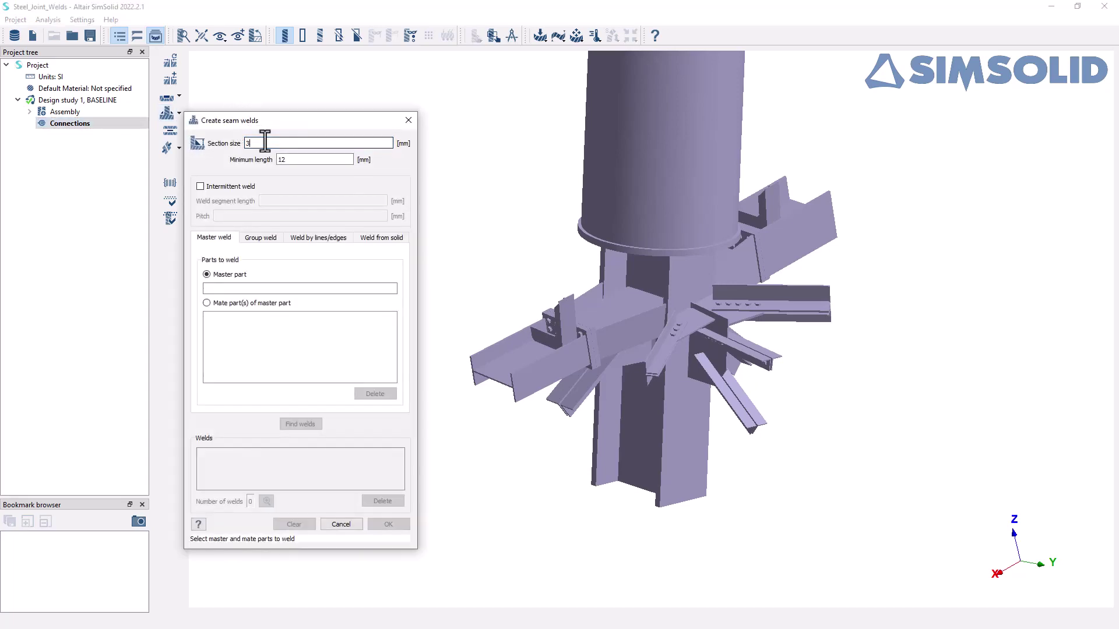
pyautogui.doubleClick(265, 142)
pyautogui.write('6')
pyautogui.doubleClick(298, 159)
# Confirm the 20 mm minimum length and bring the column junction into view
pyautogui.click(298, 159)
pyautogui.moveTo(531, 280); pyautogui.dragTo(494, 269)
pyautogui.moveTo(1005, 452); pyautogui.dragTo(639, 269)
pyautogui.scroll(2, 638, 267)
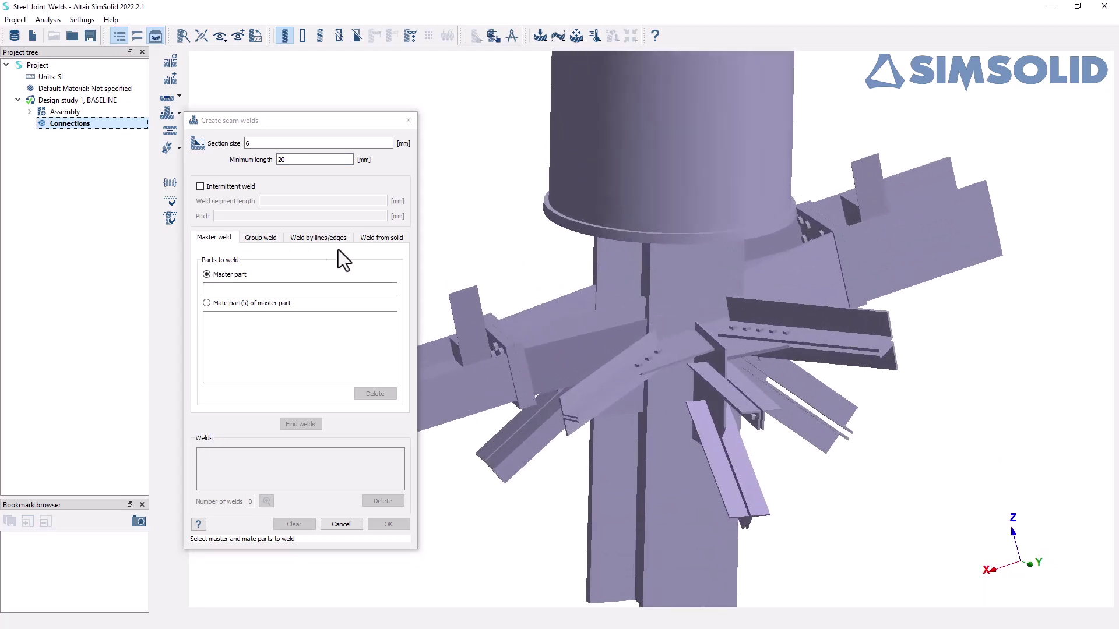
# In Group weld, find parts by keyword 'weld', then select and delete them from the list
pyautogui.click(278, 240)
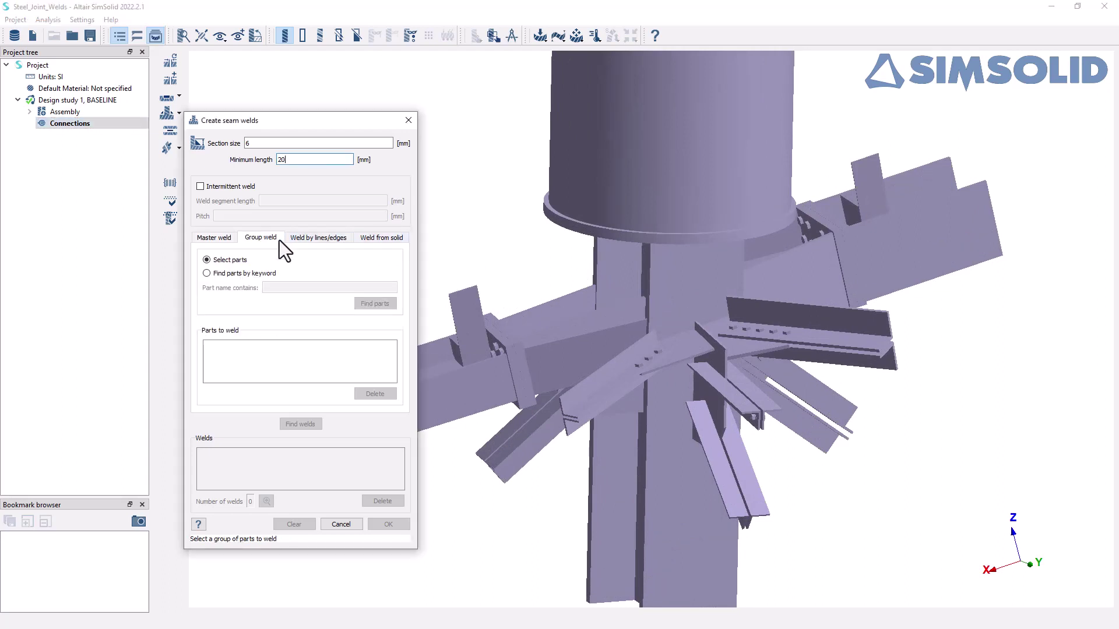
pyautogui.click(256, 274)
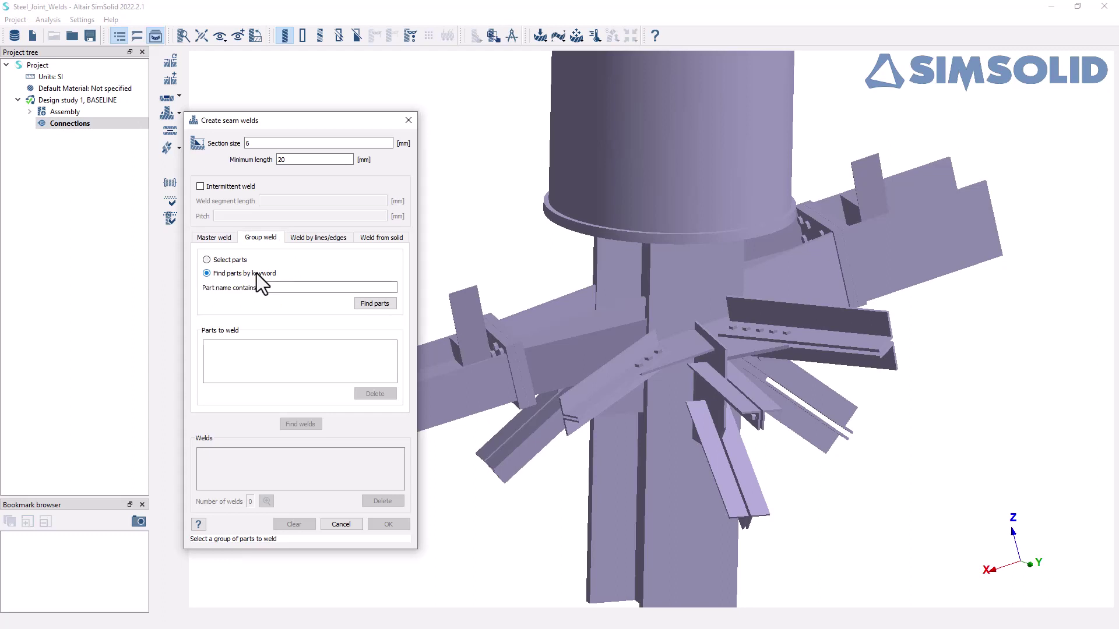
pyautogui.click(281, 288)
pyautogui.write('weld')
pyautogui.click(372, 304)
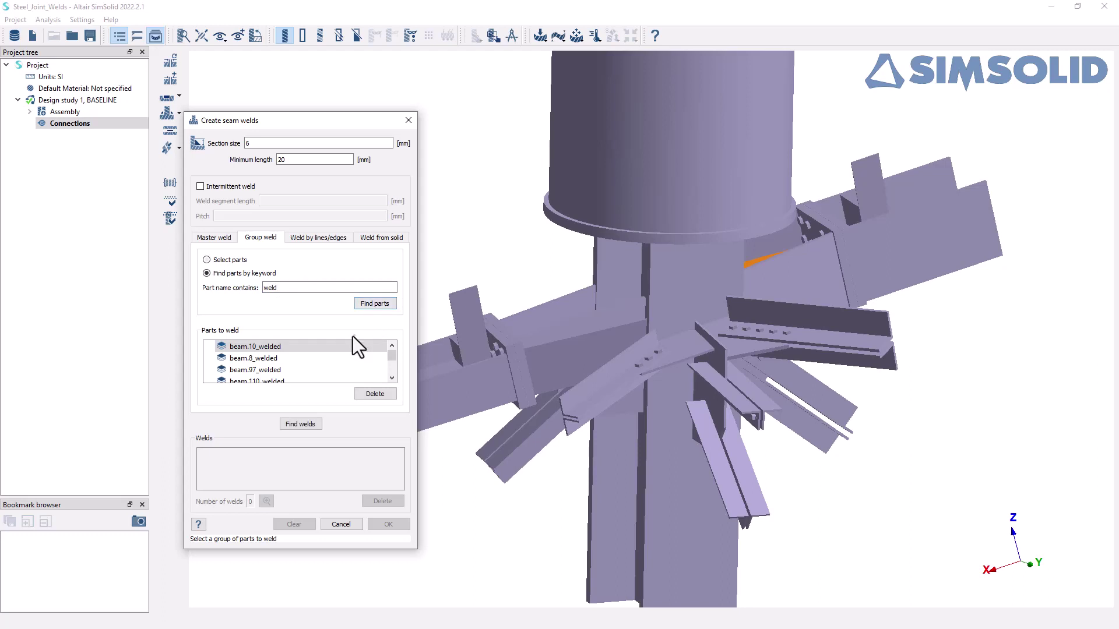
pyautogui.scroll(-5, 348, 358)
pyautogui.keyDown('shift'); pyautogui.click(288, 370); pyautogui.keyUp('shift')
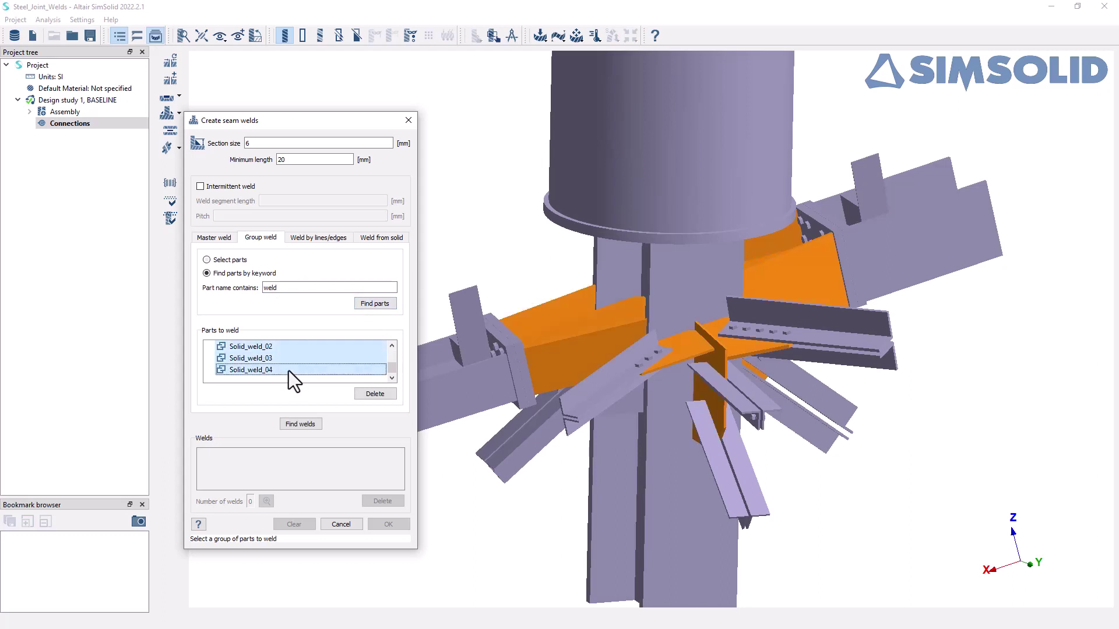
pyautogui.click(368, 396)
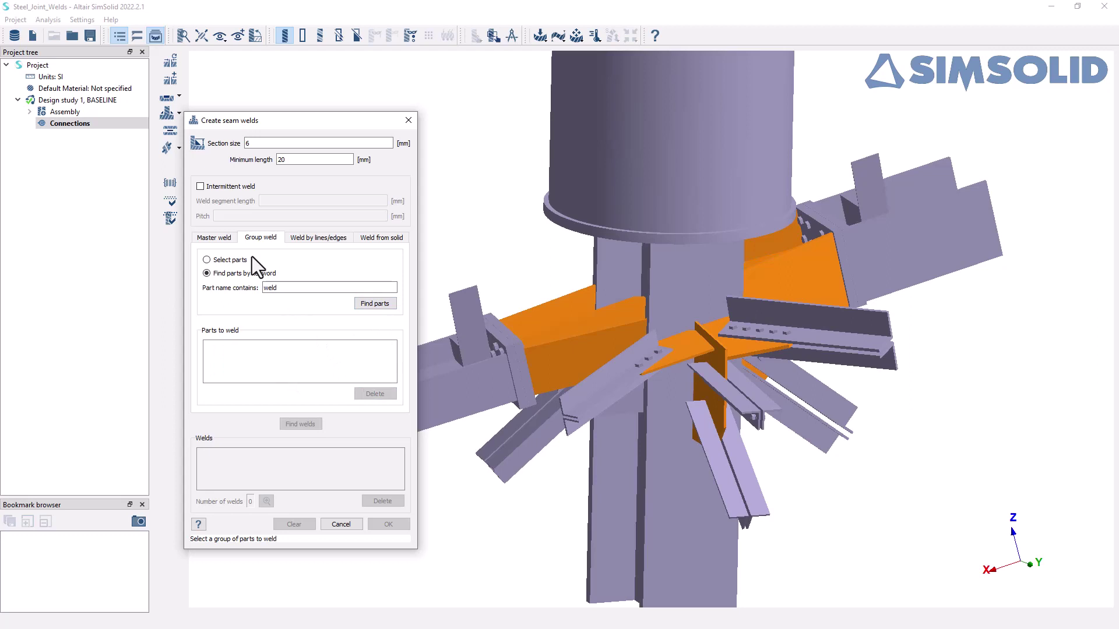
# Return to Master weld, clear highlights and pick the column beam.24 as master part
pyautogui.click(212, 239)
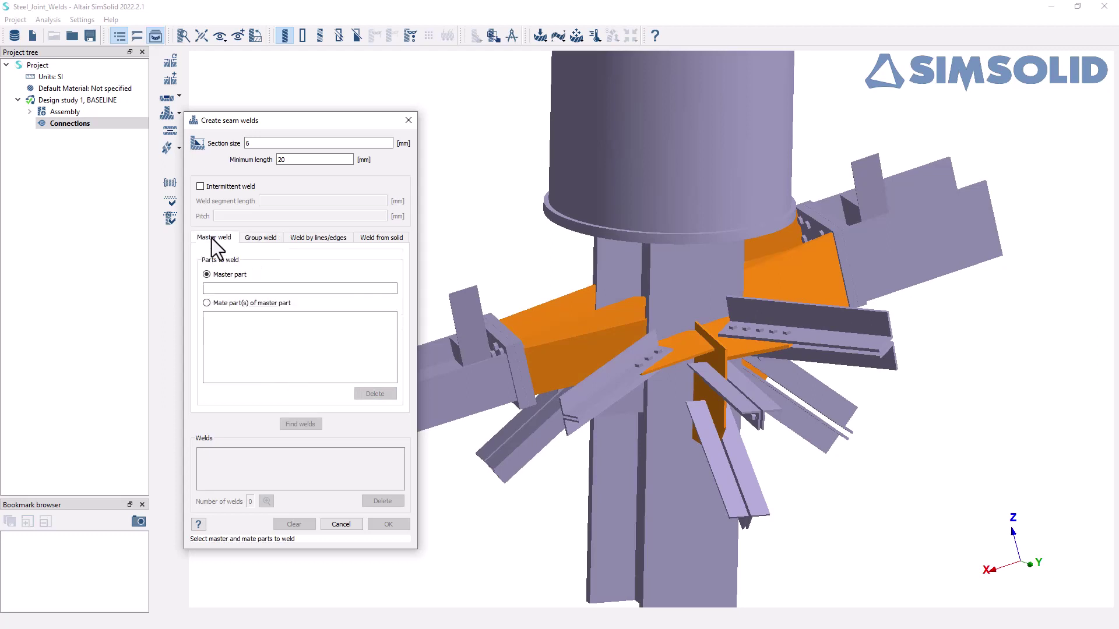
pyautogui.click(474, 259)
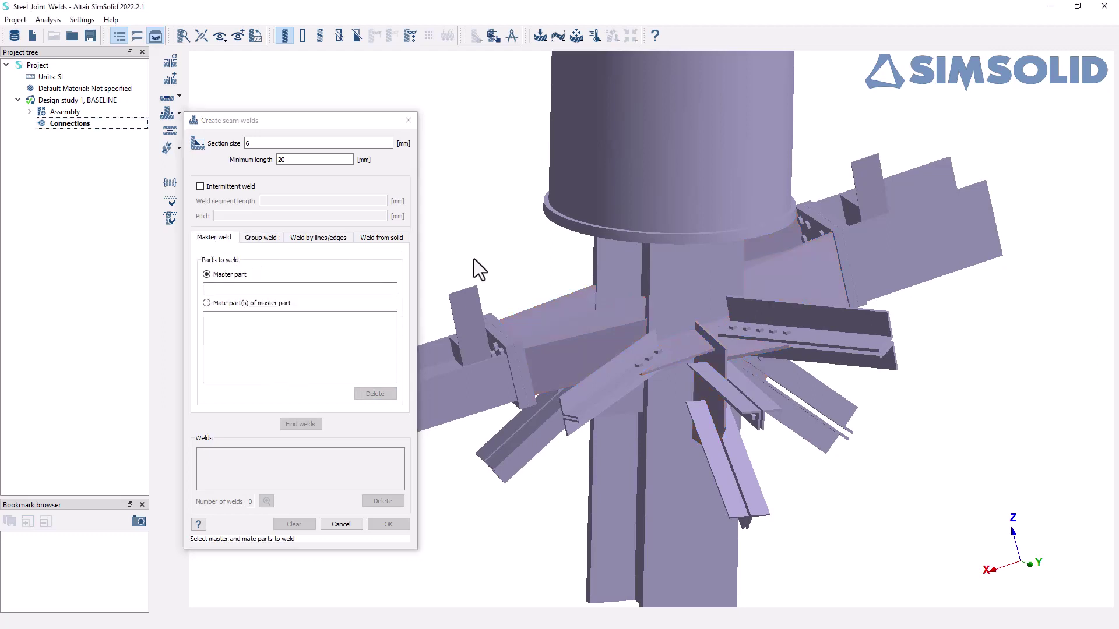
pyautogui.click(670, 280)
# Add welded beams beam.80, beam.8, beam.81, beam.110, beam.10 and beam.101 as mate parts
pyautogui.click(251, 303)
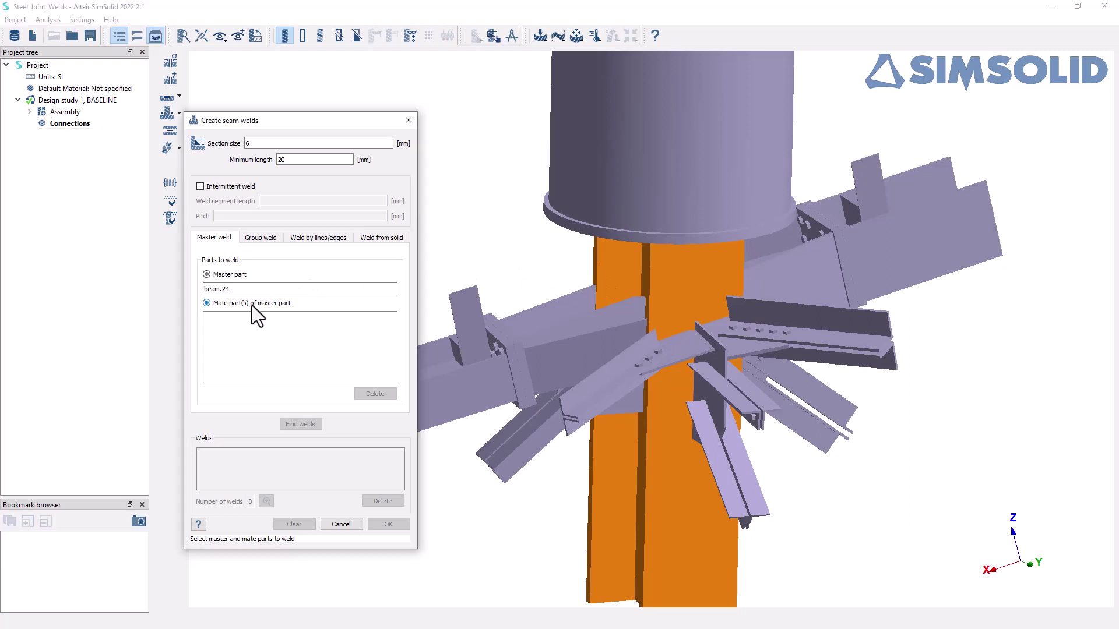
pyautogui.click(579, 302)
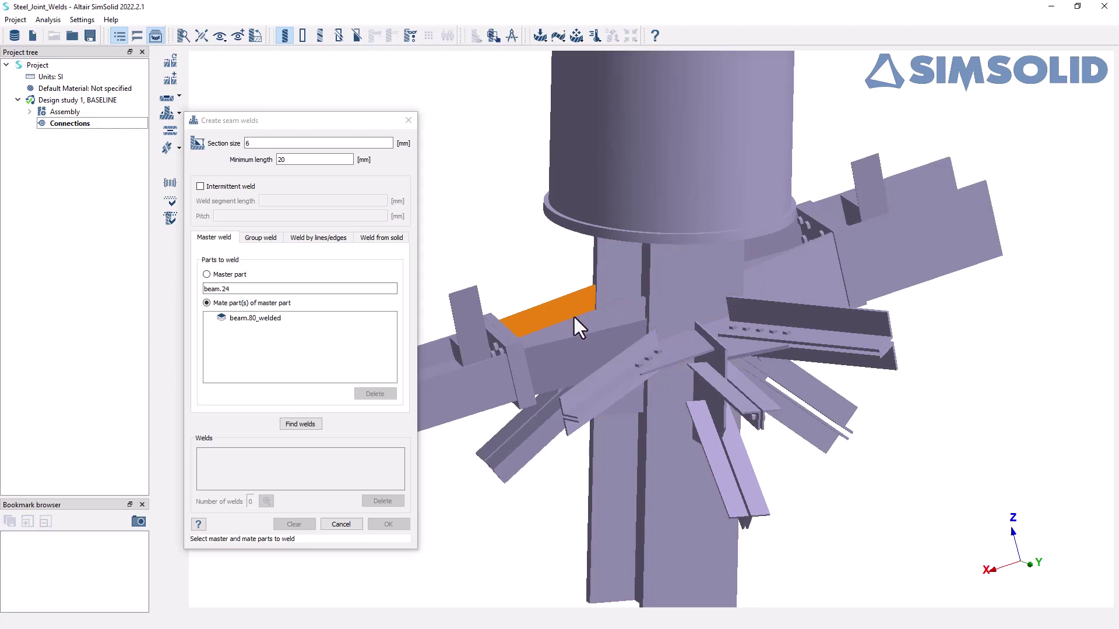
pyautogui.click(579, 338)
pyautogui.click(590, 344)
pyautogui.moveTo(786, 283); pyautogui.dragTo(672, 361)
pyautogui.click(655, 337)
pyautogui.click(647, 312)
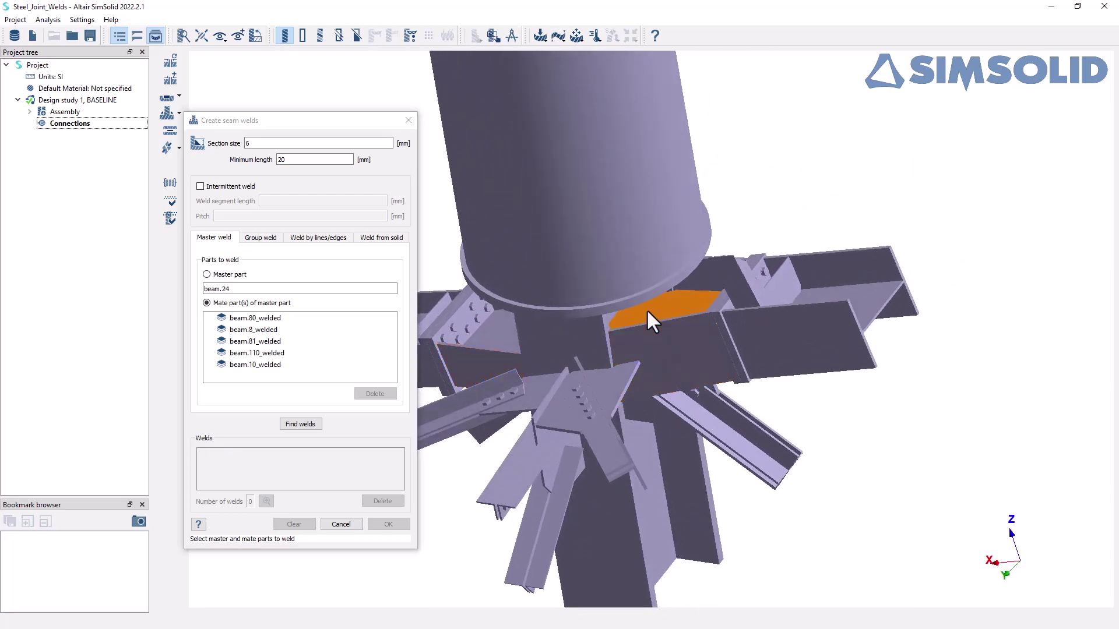
pyautogui.moveTo(693, 281); pyautogui.dragTo(813, 292)
pyautogui.click(659, 240)
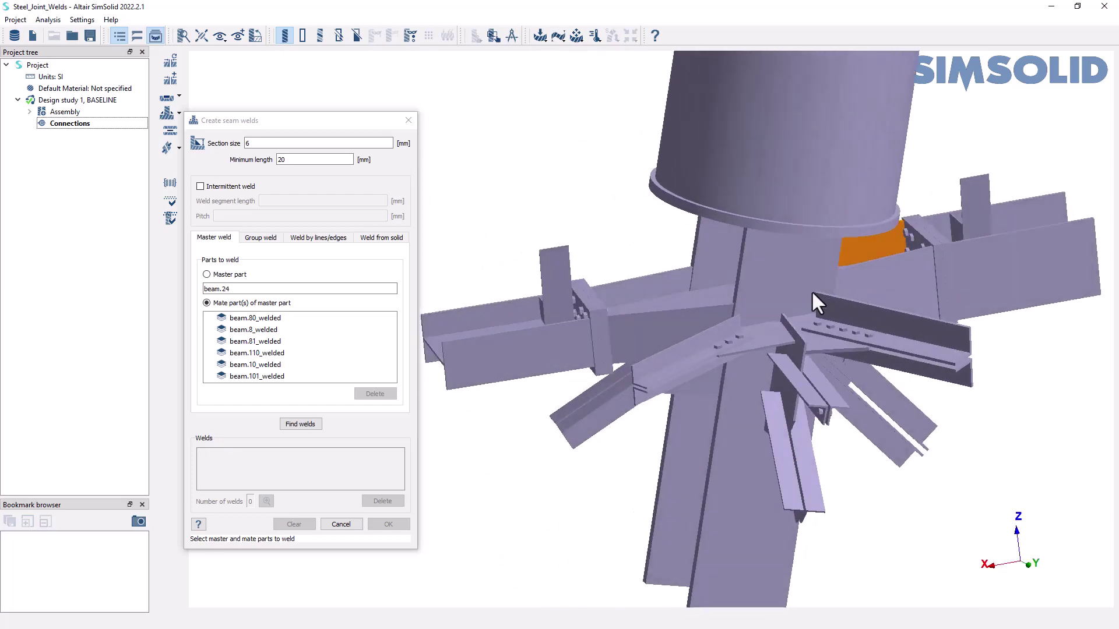
# Find welds between beam.24 and its mates, then zoom in to inspect the 20 highlighted seams
pyautogui.click(296, 427)
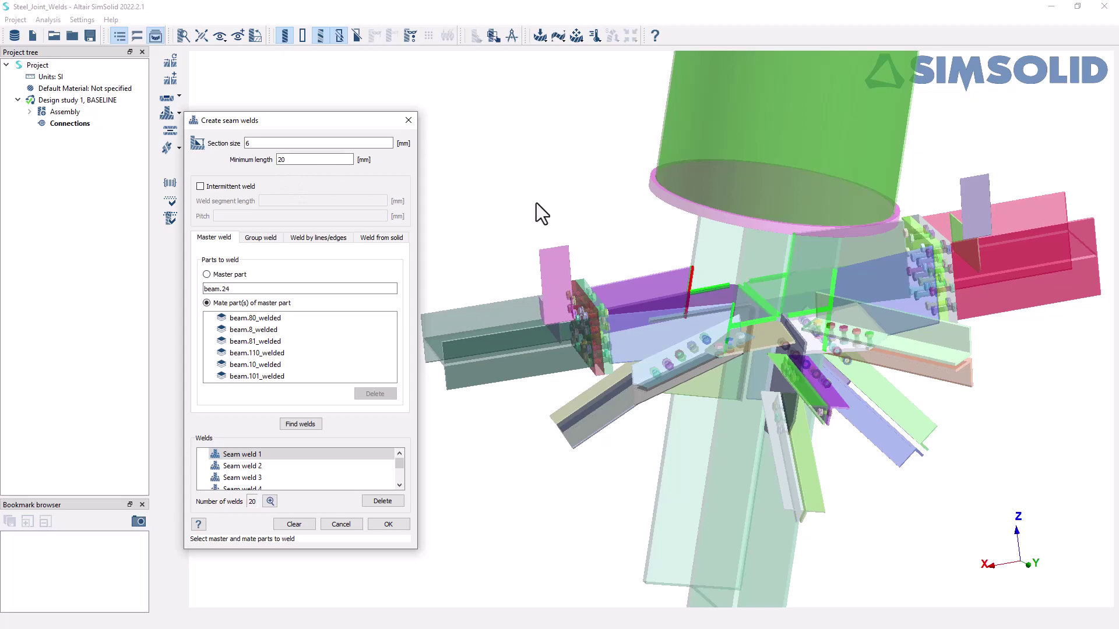
pyautogui.moveTo(716, 335); pyautogui.dragTo(684, 246)
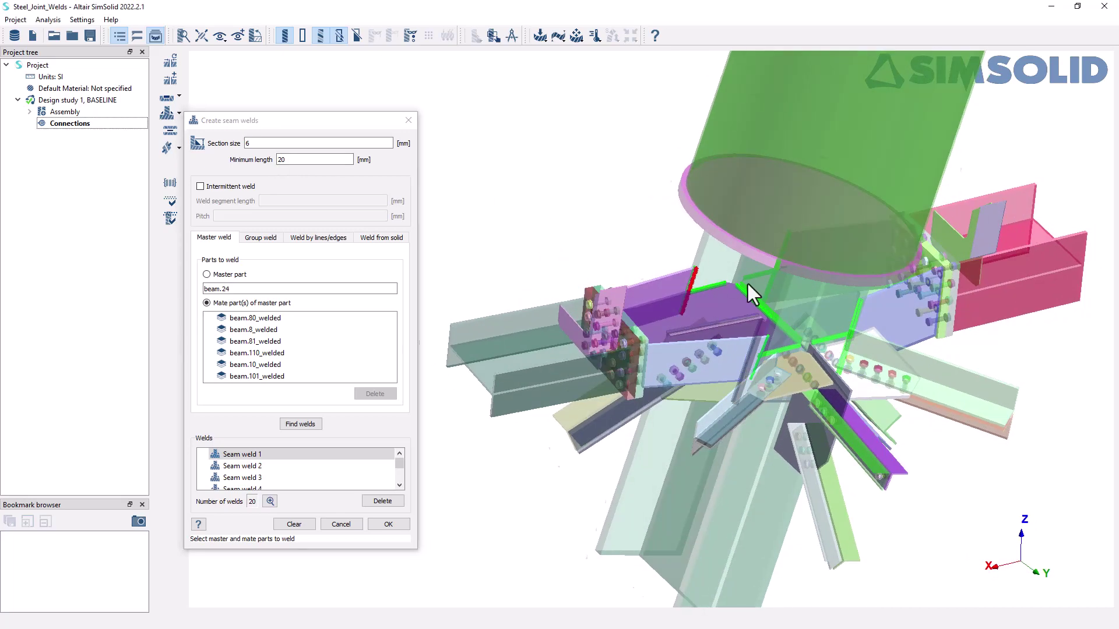
pyautogui.scroll(5, 734, 285)
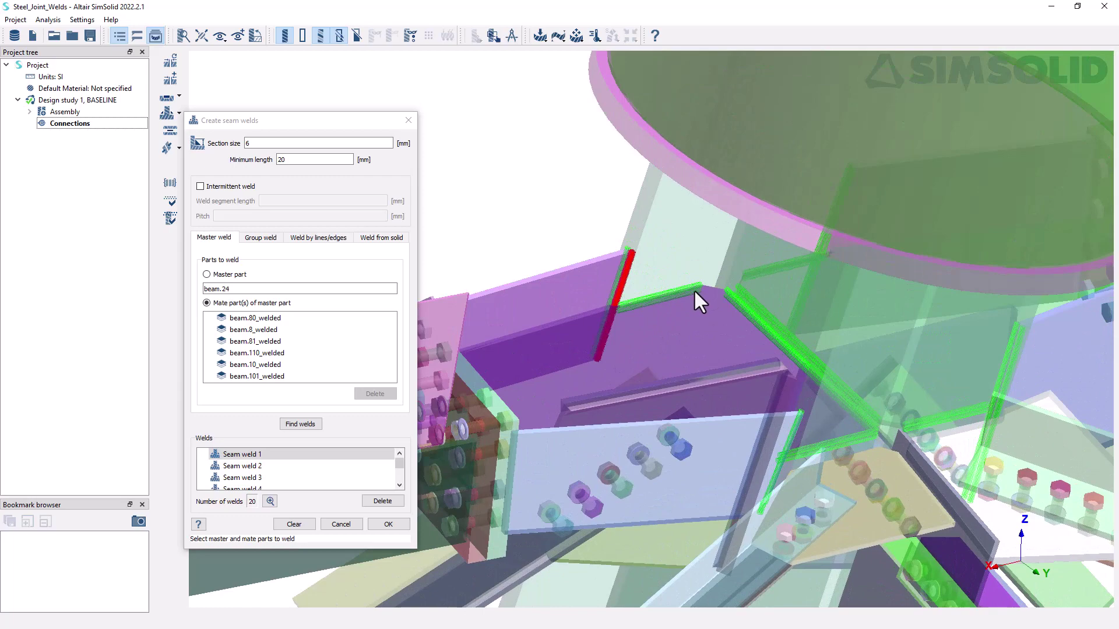
pyautogui.scroll(5, 621, 256)
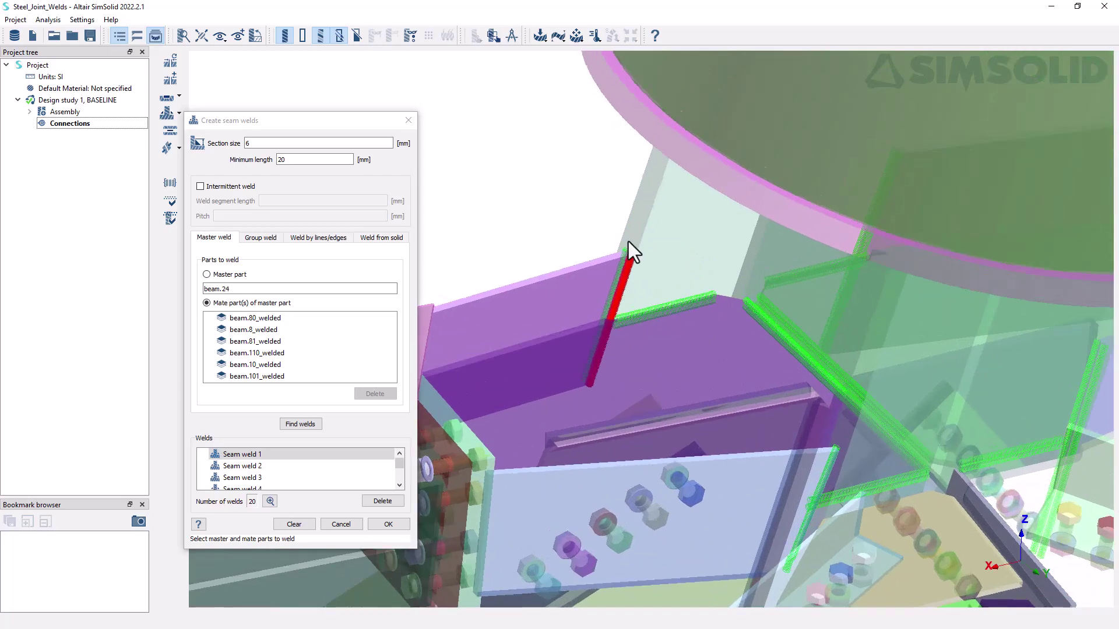
pyautogui.scroll(2, 629, 260)
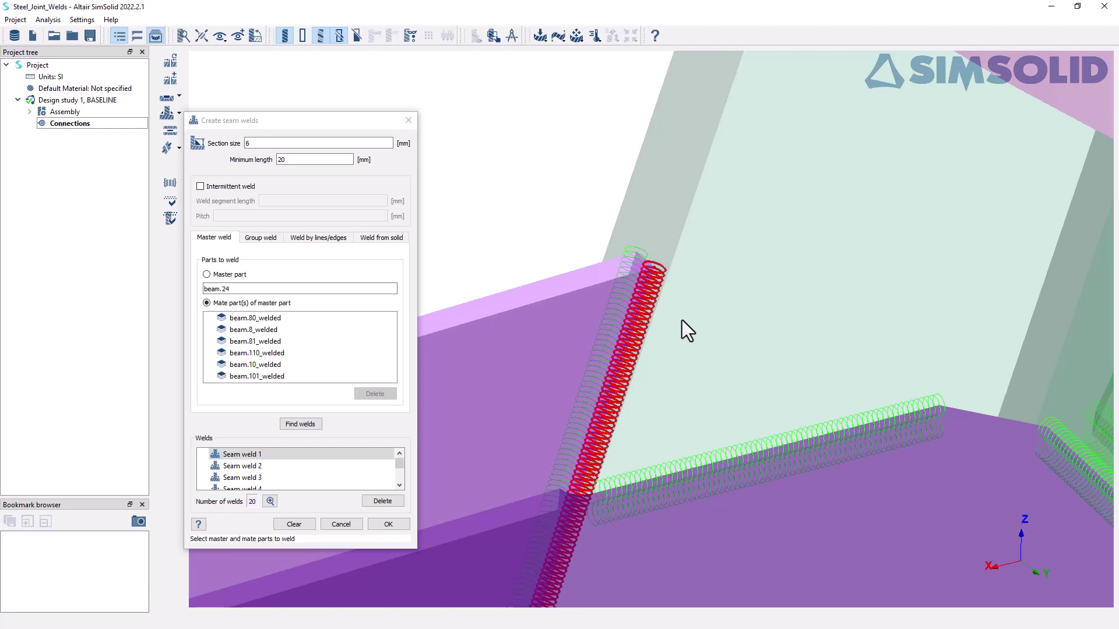
pyautogui.scroll(-10, 683, 321)
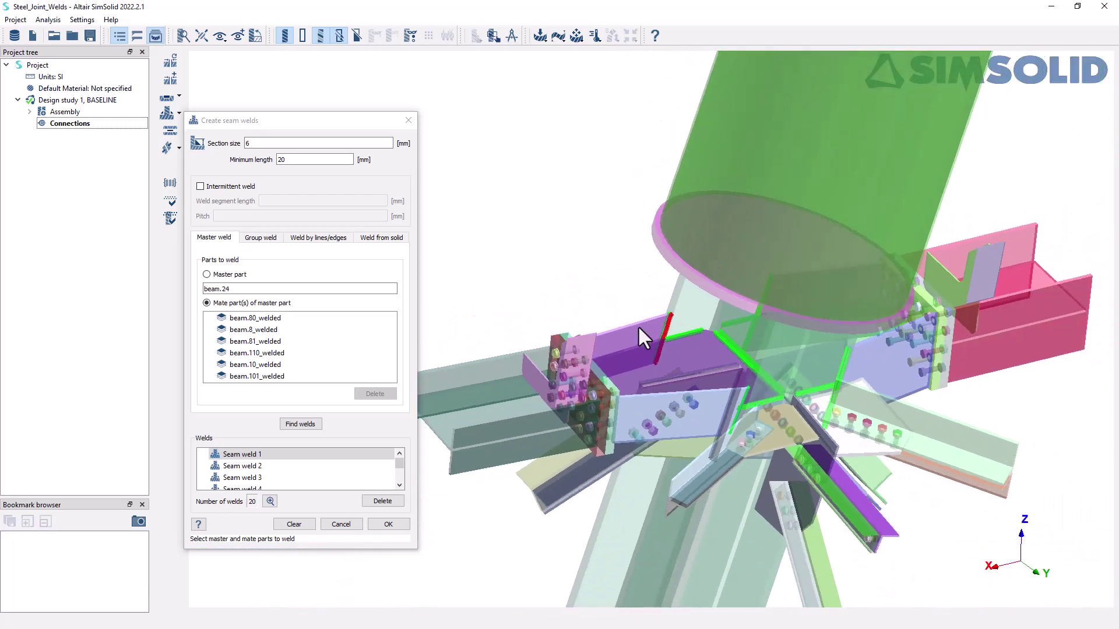
# Accept the 20 seam welds with OK and view them at the column junction
pyautogui.click(388, 524)
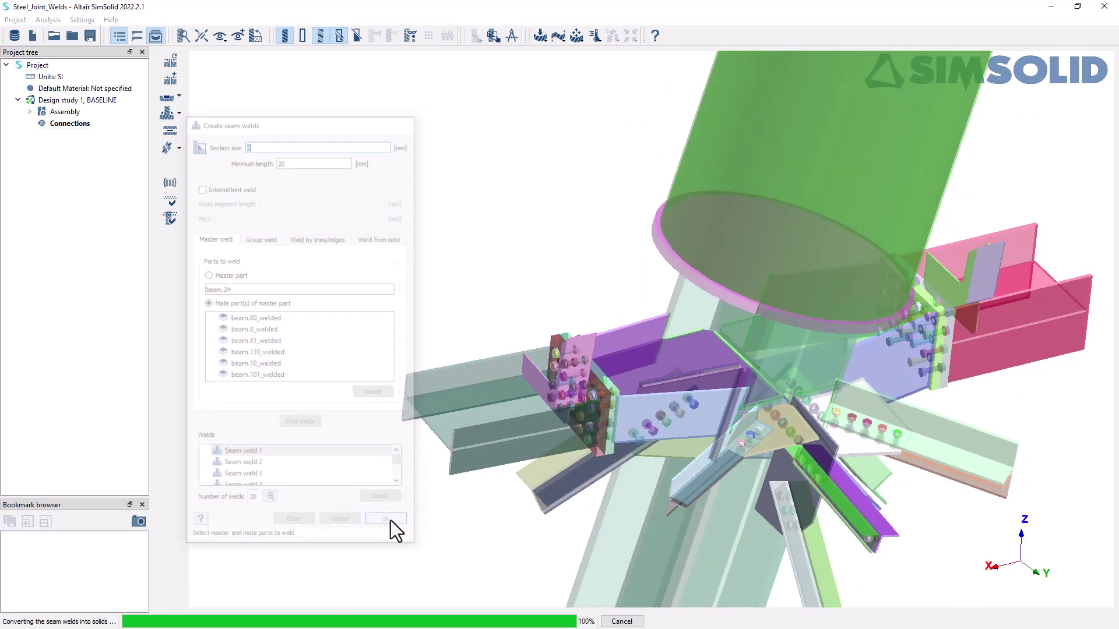
pyautogui.scroll(5, 469, 229)
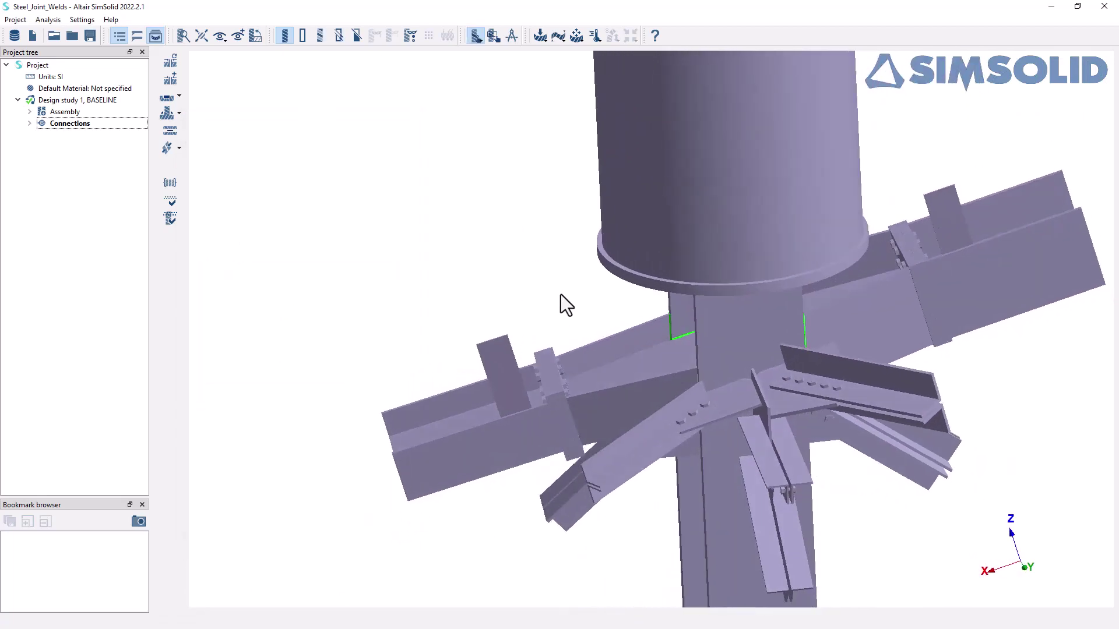
pyautogui.moveTo(561, 305); pyautogui.dragTo(813, 450, button='middle')
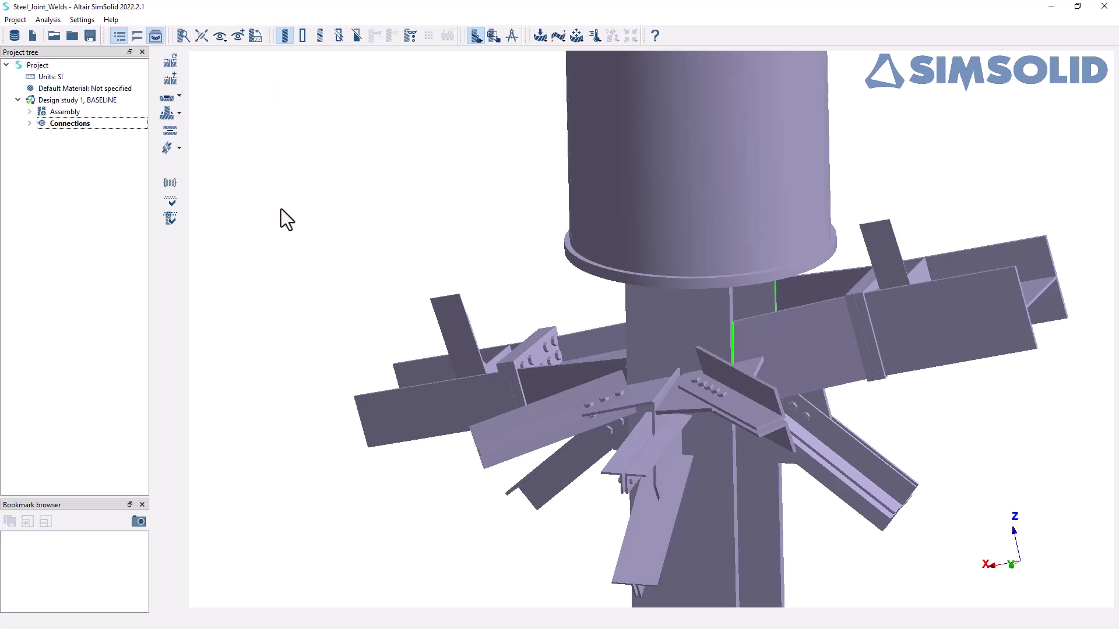
pyautogui.click(175, 184)
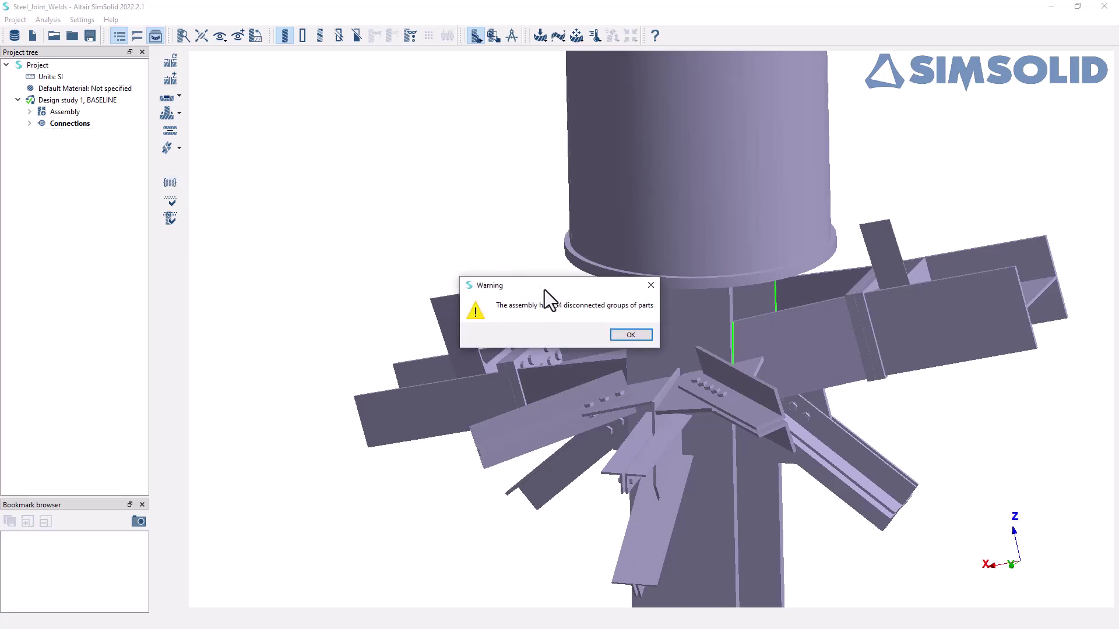
pyautogui.moveTo(544, 289); pyautogui.dragTo(363, 185)
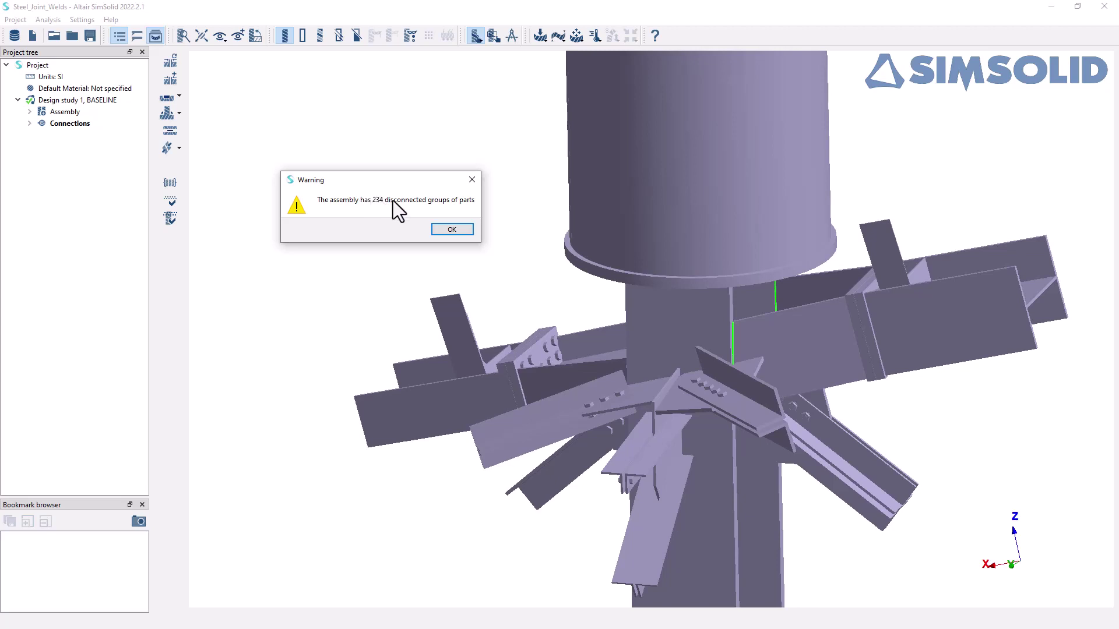
pyautogui.click(452, 229)
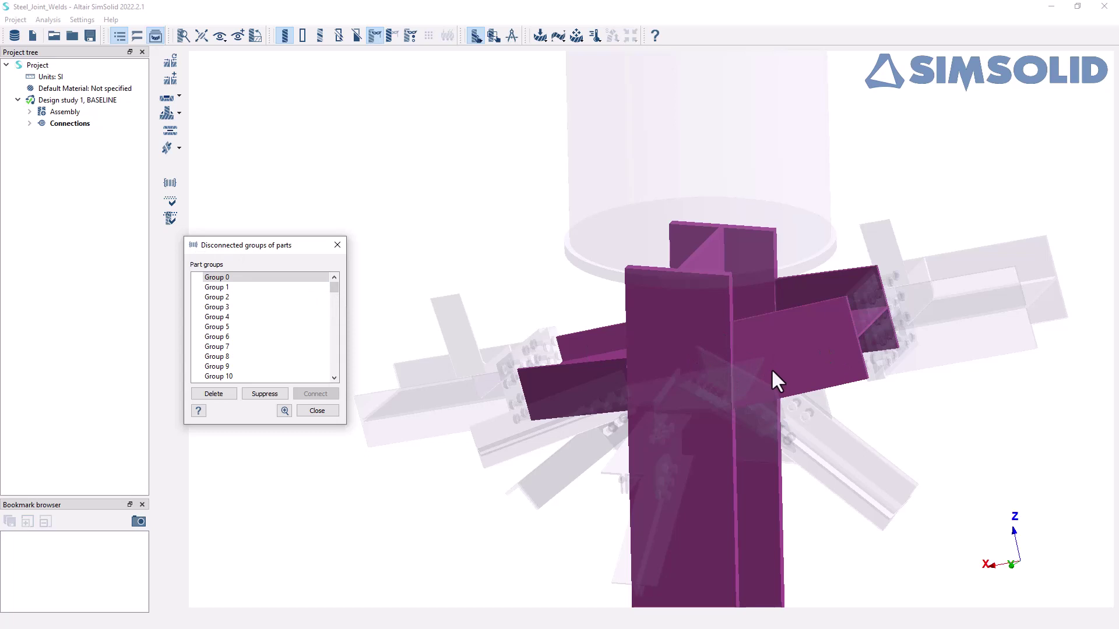
pyautogui.click(317, 411)
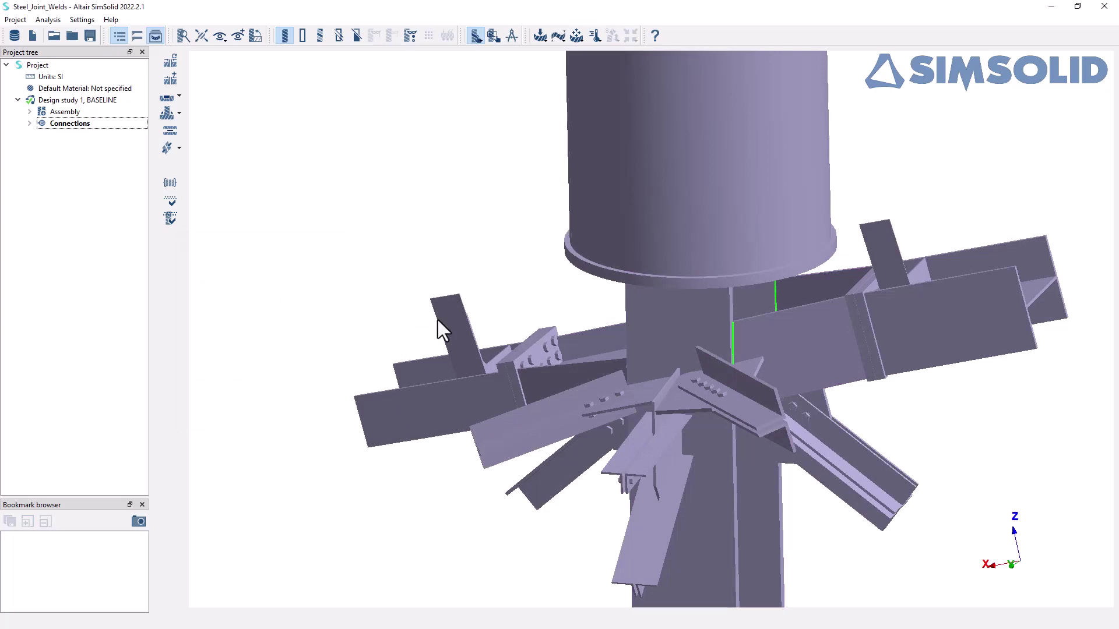
# Run Automatic connections on unwelded parts only with 1 mm gap and penetration, Increased resolution
pyautogui.click(177, 65)
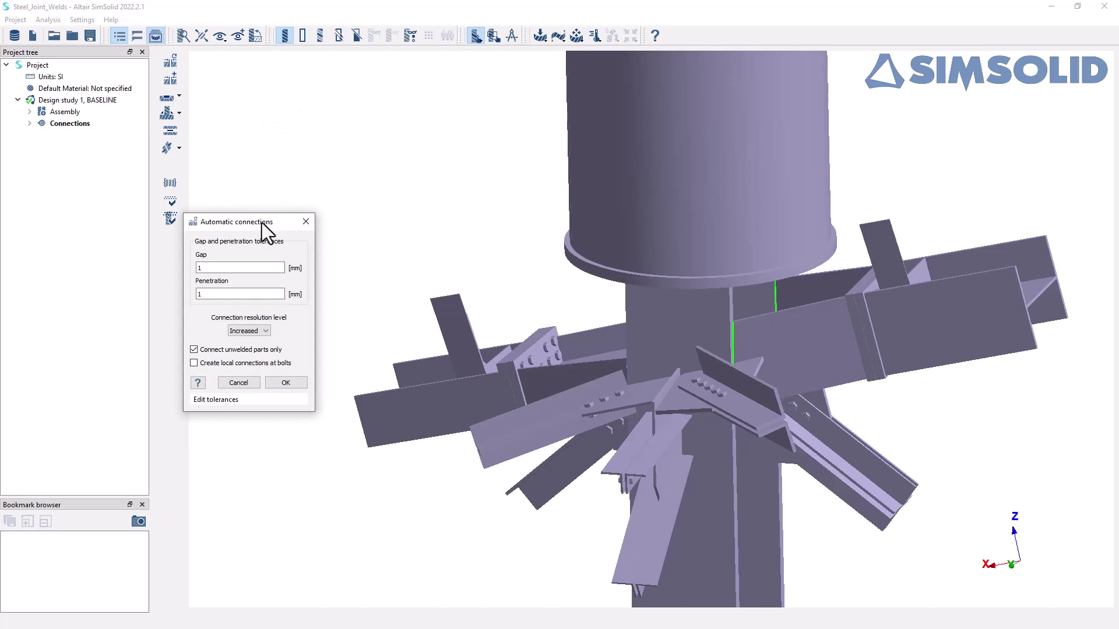
pyautogui.moveTo(261, 222); pyautogui.dragTo(353, 148)
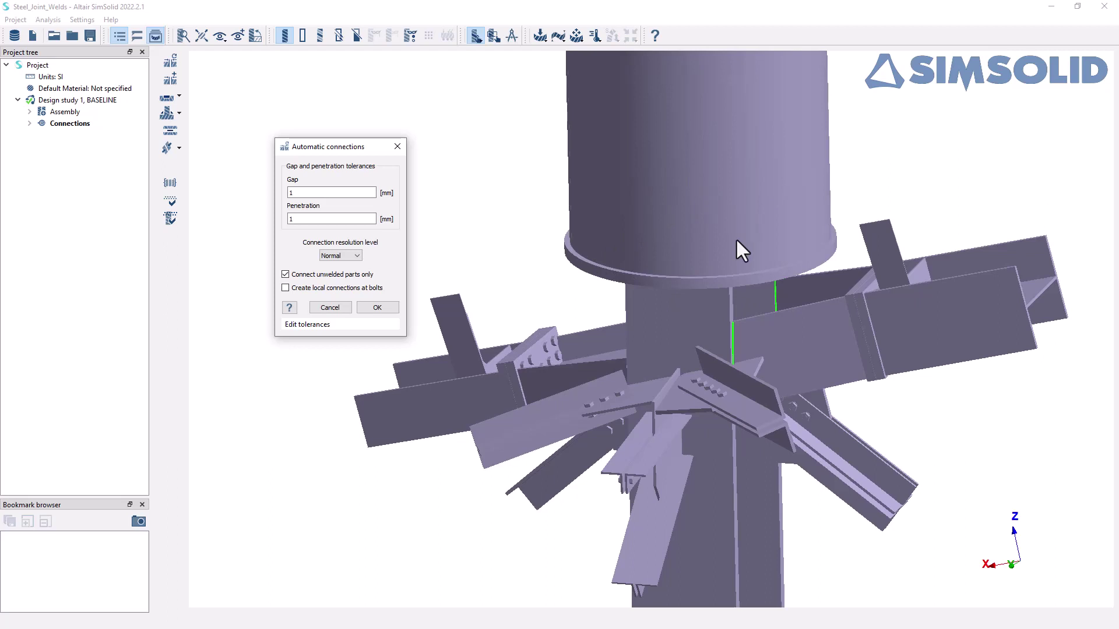
pyautogui.click(347, 258)
pyautogui.click(344, 270)
pyautogui.click(396, 307)
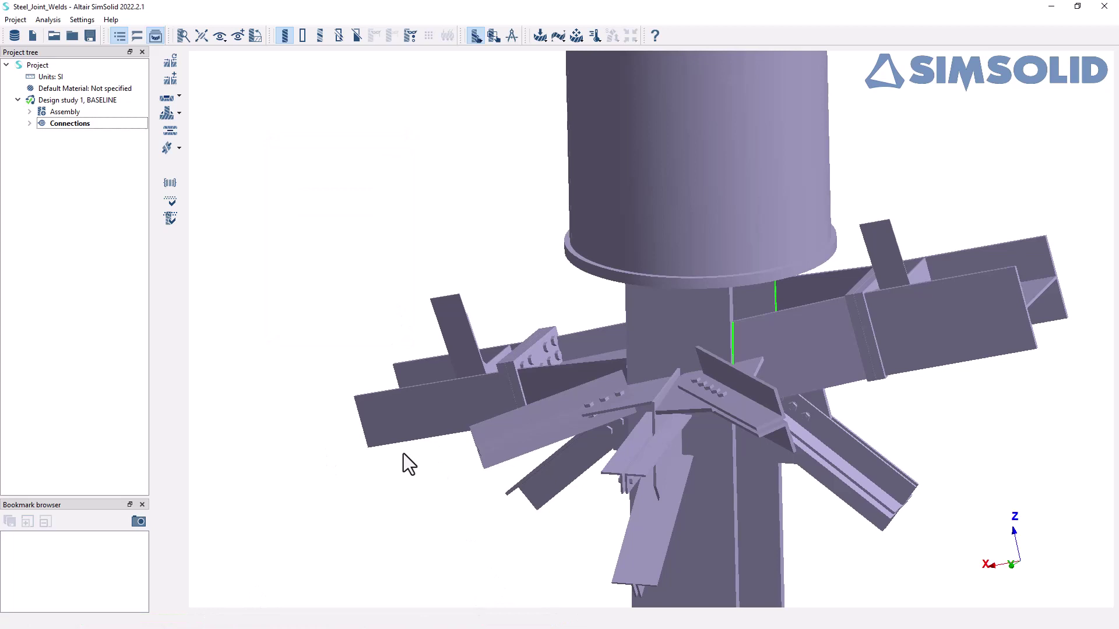
# Show all connections on the joint and view the bonded and bolt connections in red
pyautogui.rightClick(86, 123)
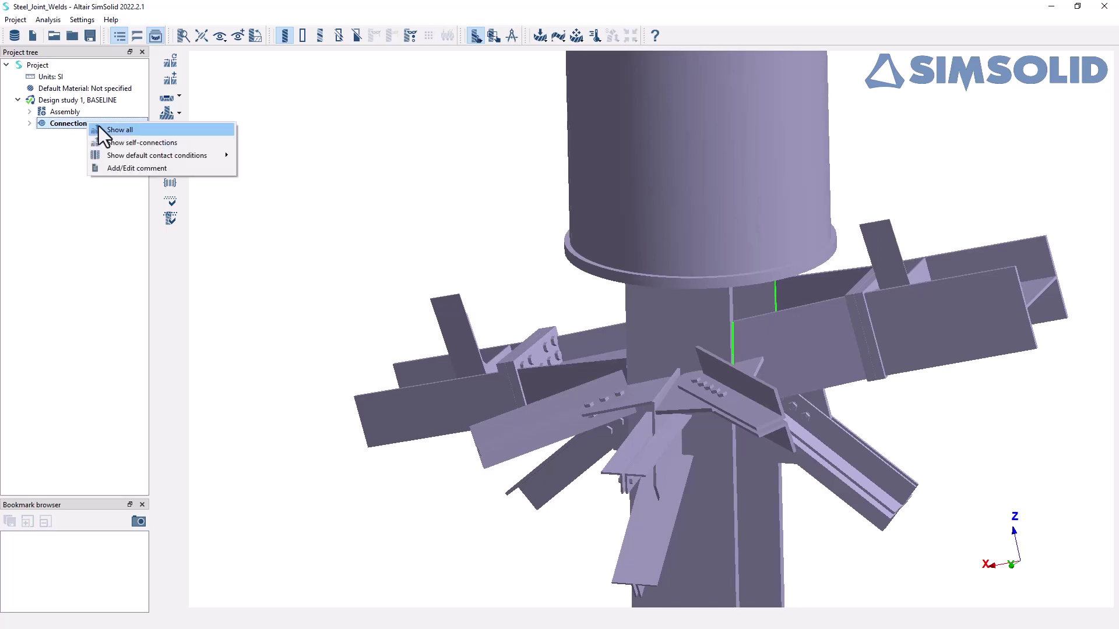
pyautogui.click(105, 130)
pyautogui.moveTo(439, 252); pyautogui.dragTo(956, 312, button='right')
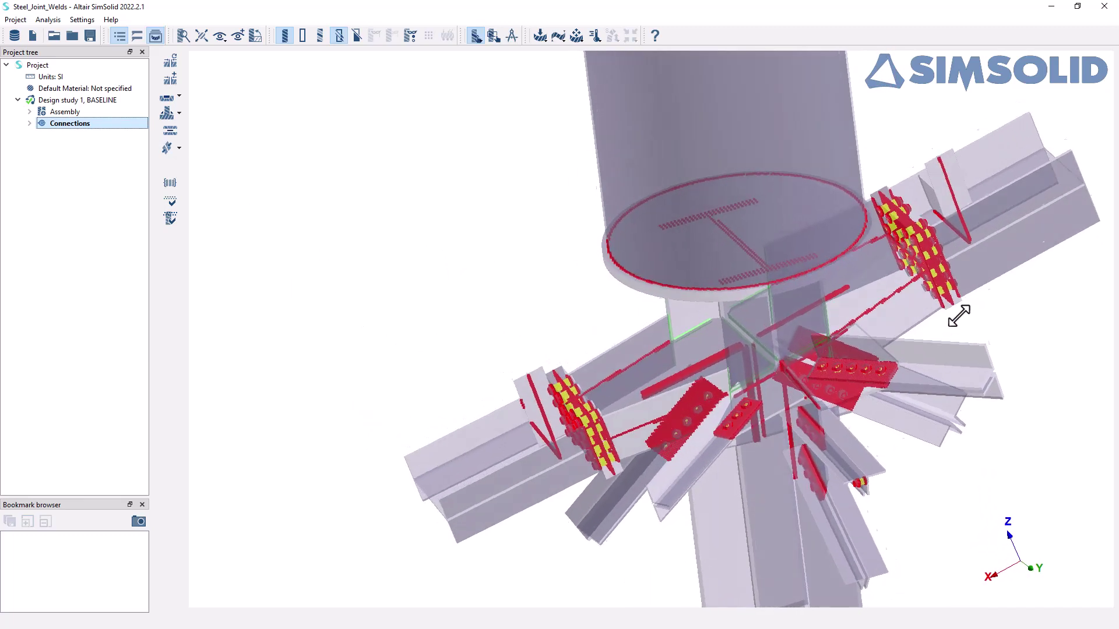
pyautogui.moveTo(924, 324); pyautogui.dragTo(767, 237, button='middle')
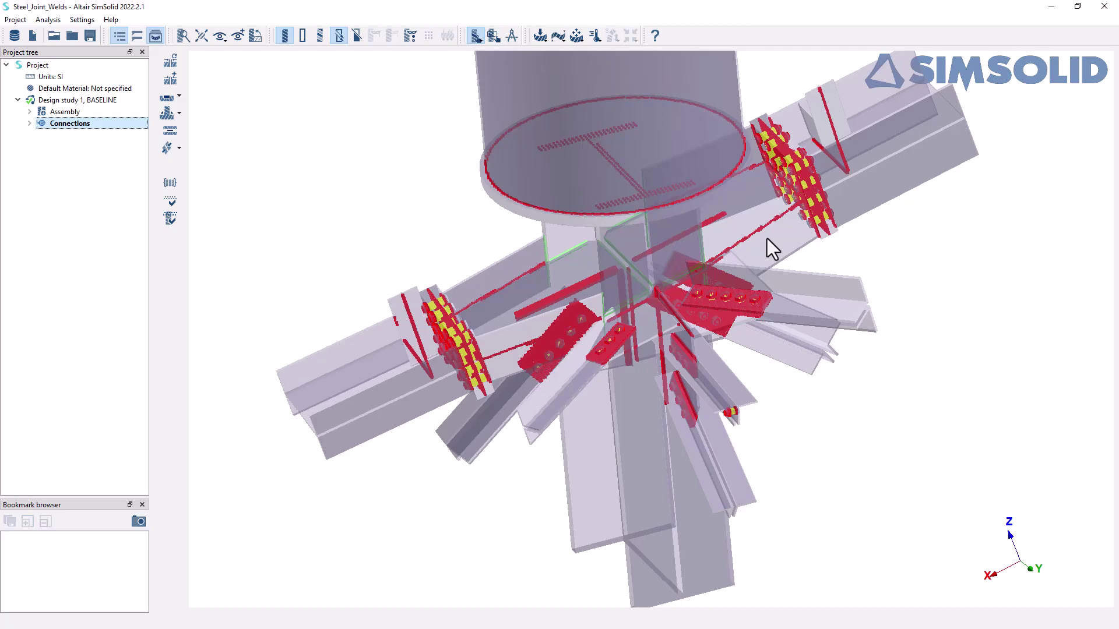
pyautogui.scroll(6, 412, 367)
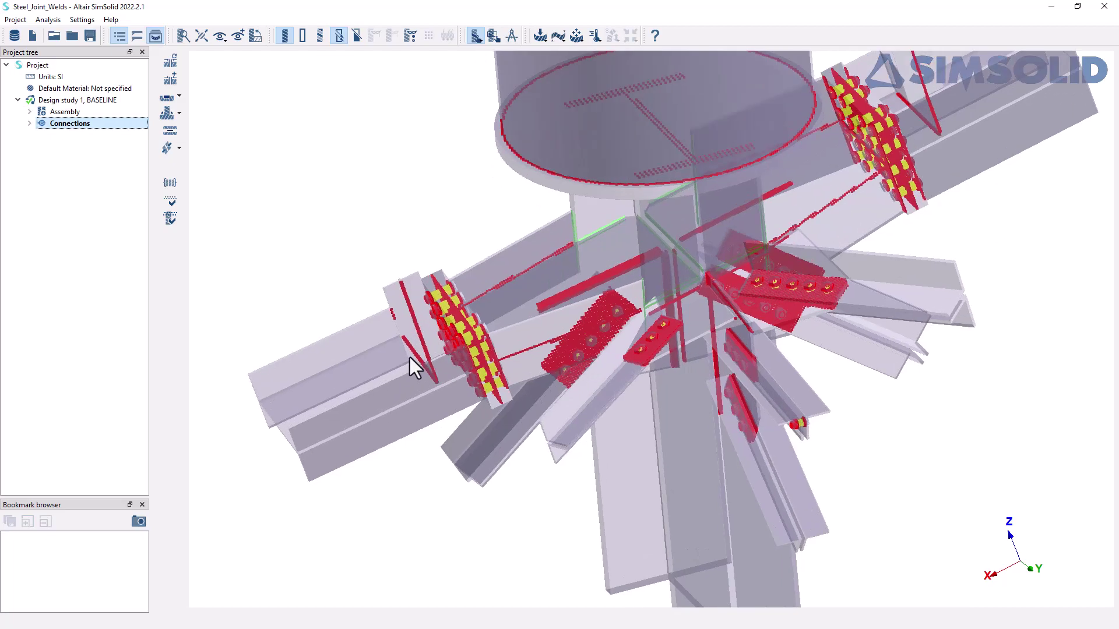
pyautogui.scroll(2, 520, 333)
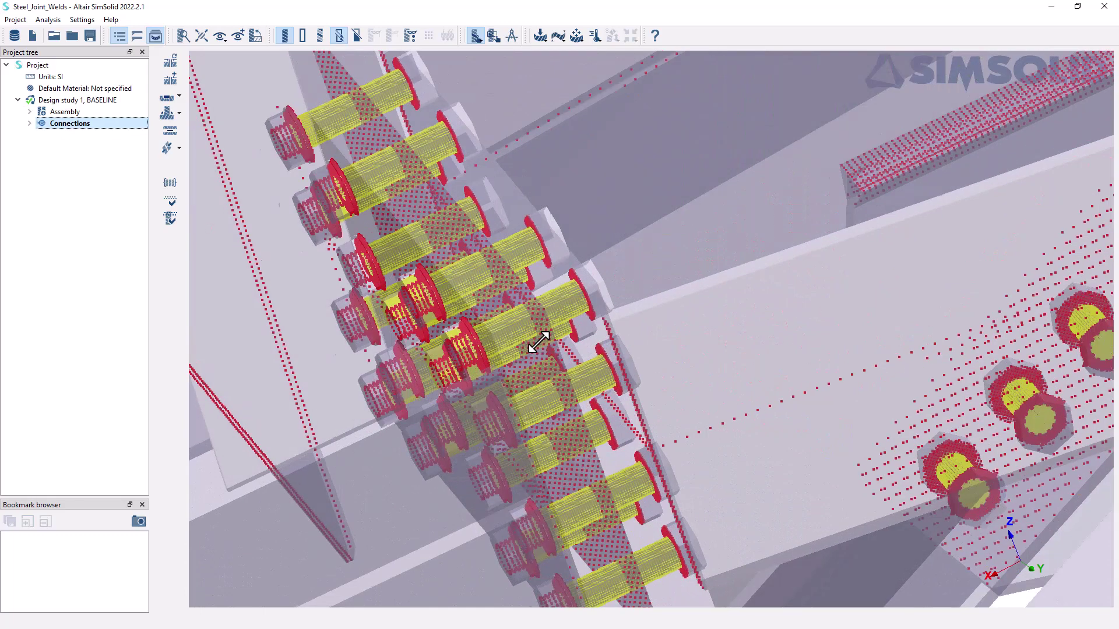
pyautogui.scroll(3, 553, 330)
pyautogui.scroll(1, 570, 323)
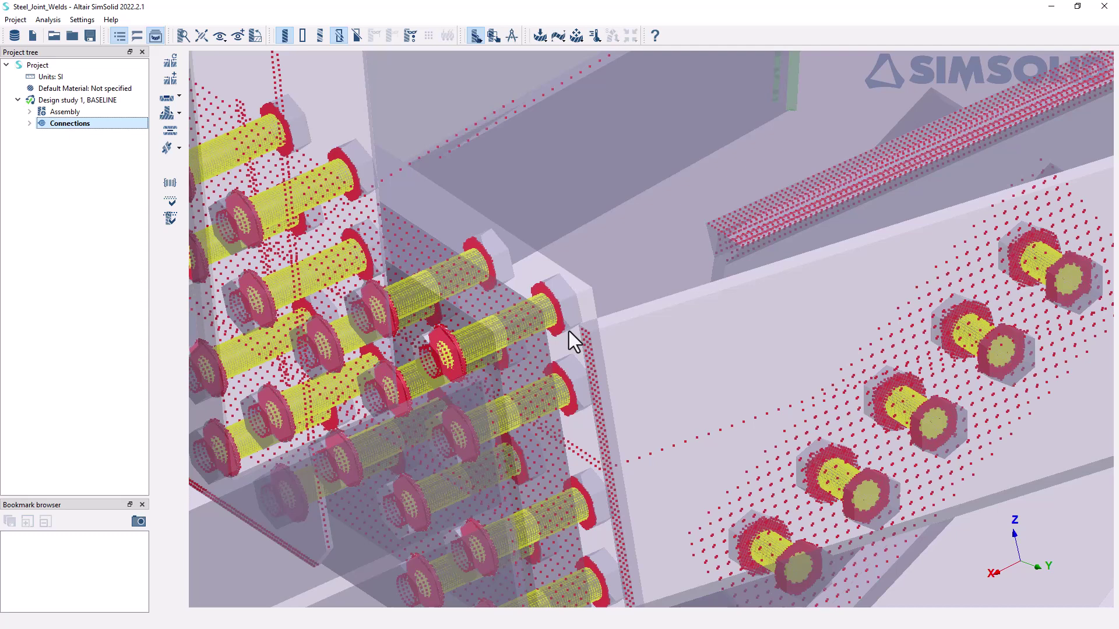
pyautogui.scroll(-10, 587, 327)
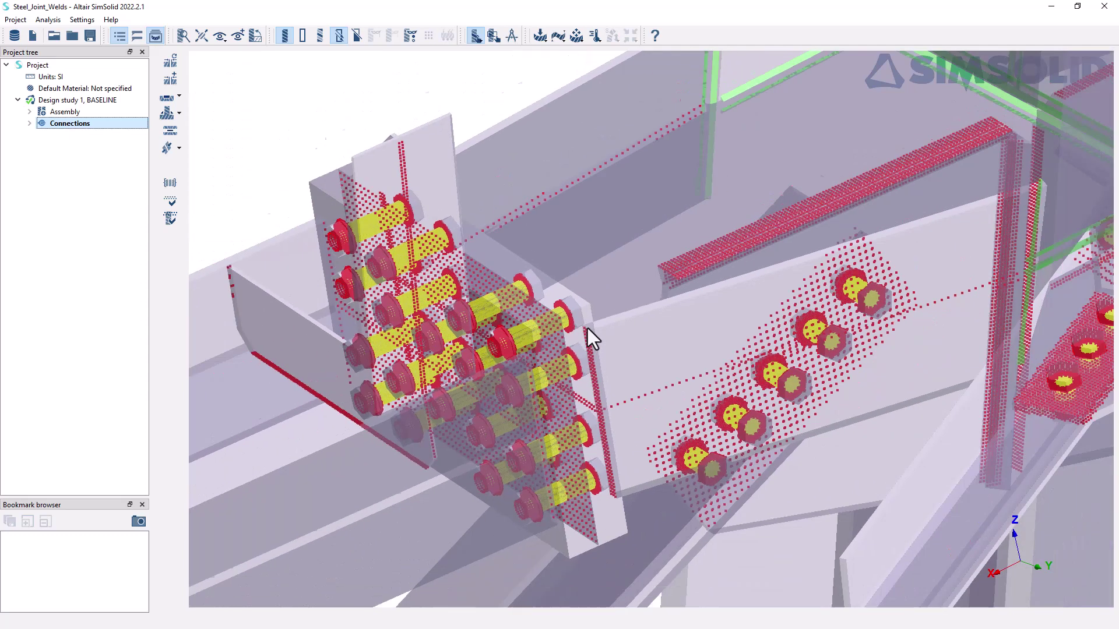